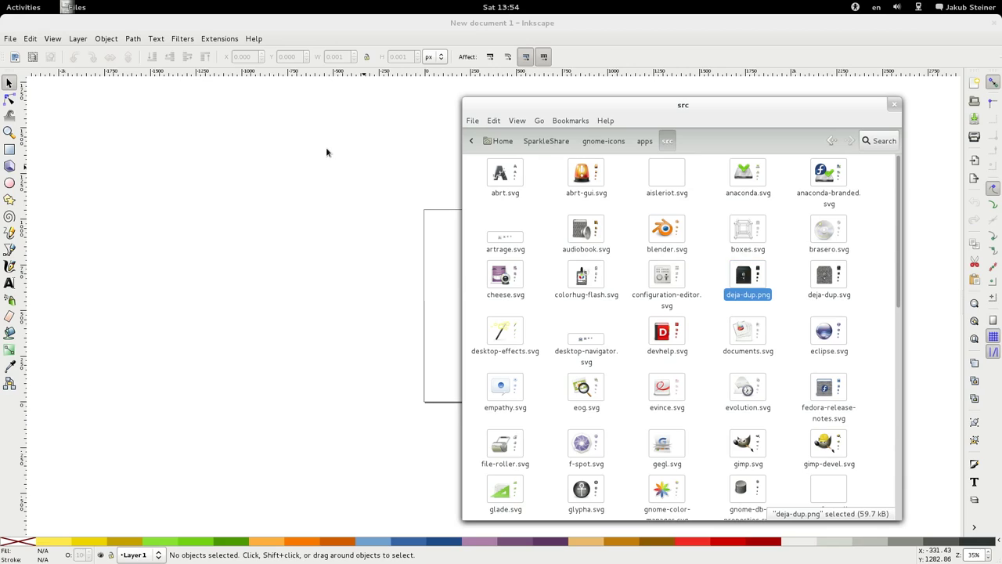
# Go from the Activities application grid to Inkscape, where gimp.svg is shown in outline view.
pyautogui.press('super')
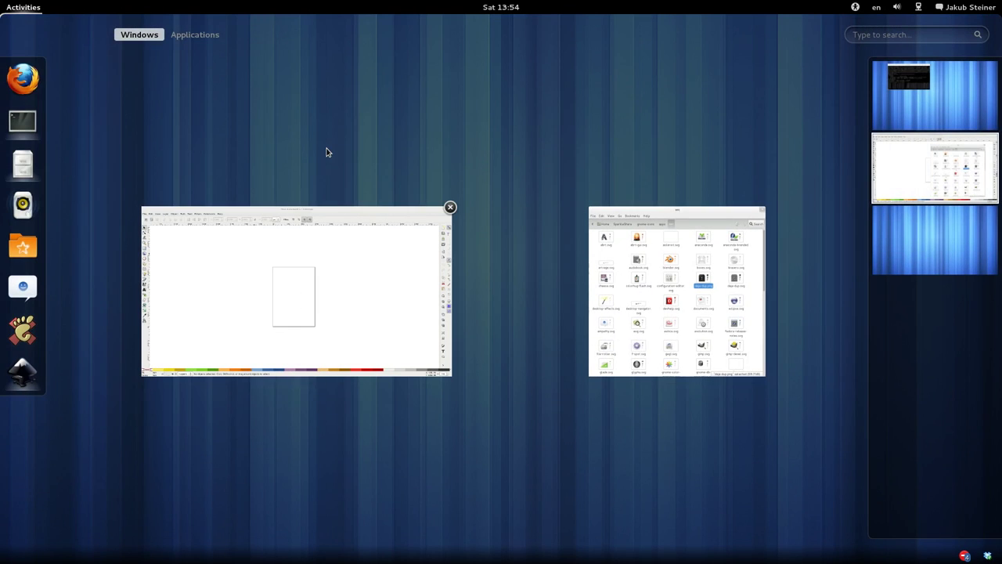
pyautogui.click(200, 38)
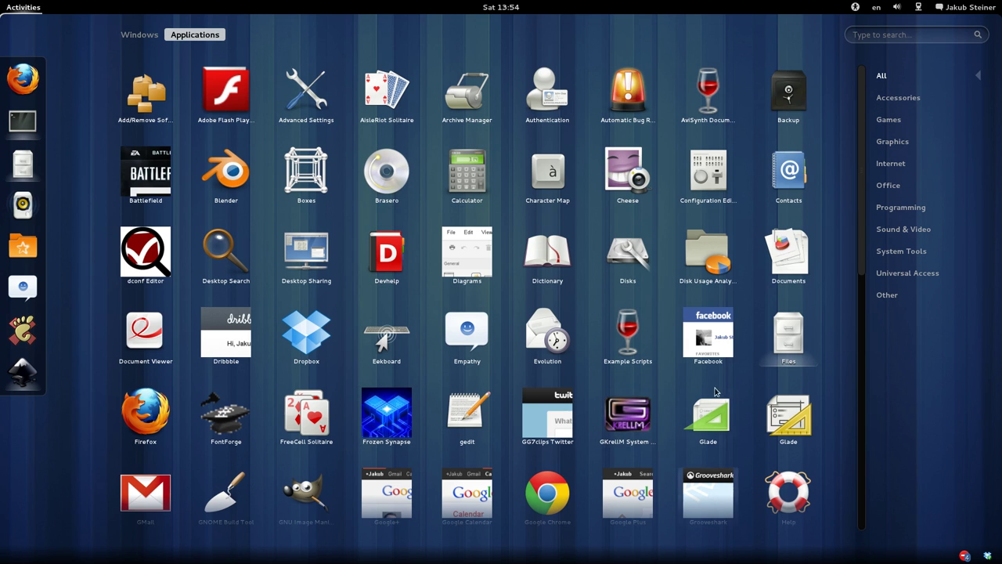
pyautogui.scroll(-4, 718, 384)
pyautogui.scroll(-1, 719, 384)
pyautogui.scroll(-2, 718, 384)
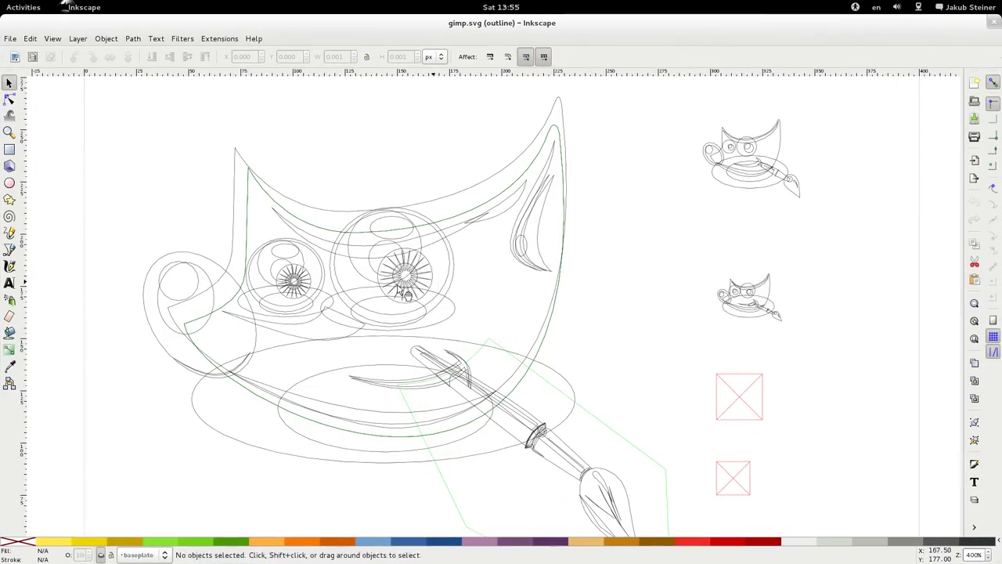
pyautogui.scroll(2, 318, 287)
# Turn off outline mode so gimp.svg renders in full colour, then fit the whole page.
pyautogui.moveTo(616, 224); pyautogui.dragTo(471, 363)
pyautogui.scroll(-2, 471, 363)
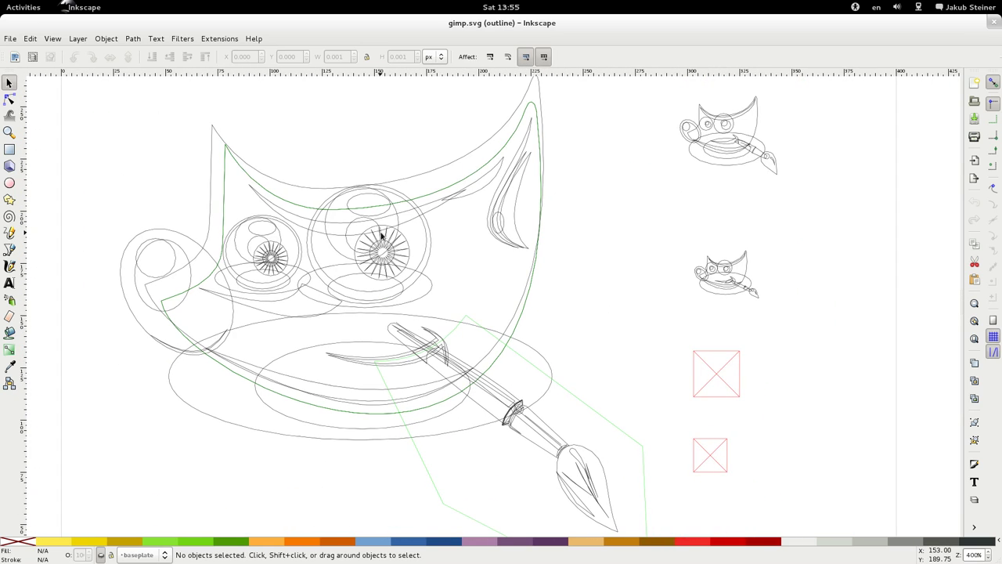
pyautogui.press('ctrl+KP_5')
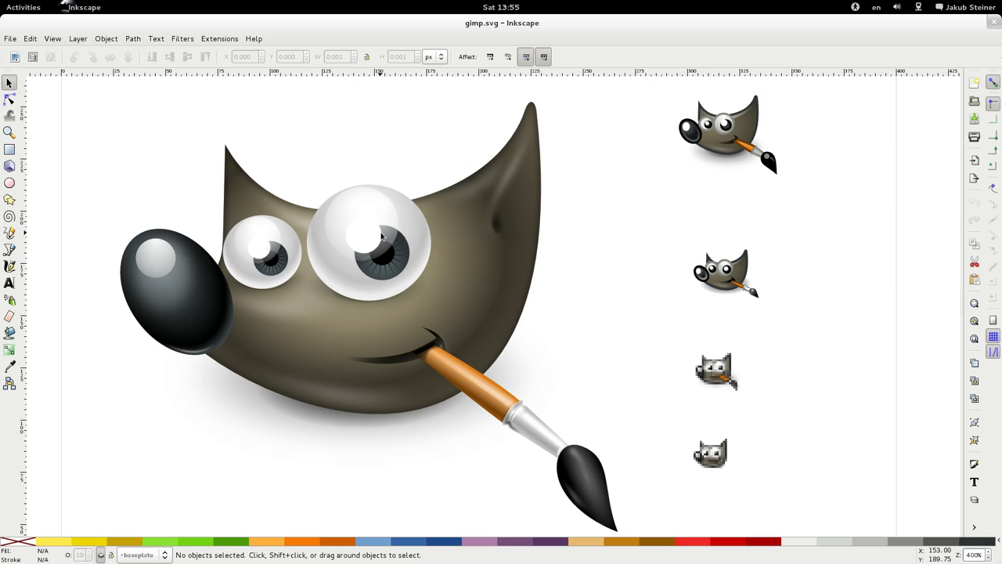
pyautogui.scroll(-2, 411, 301)
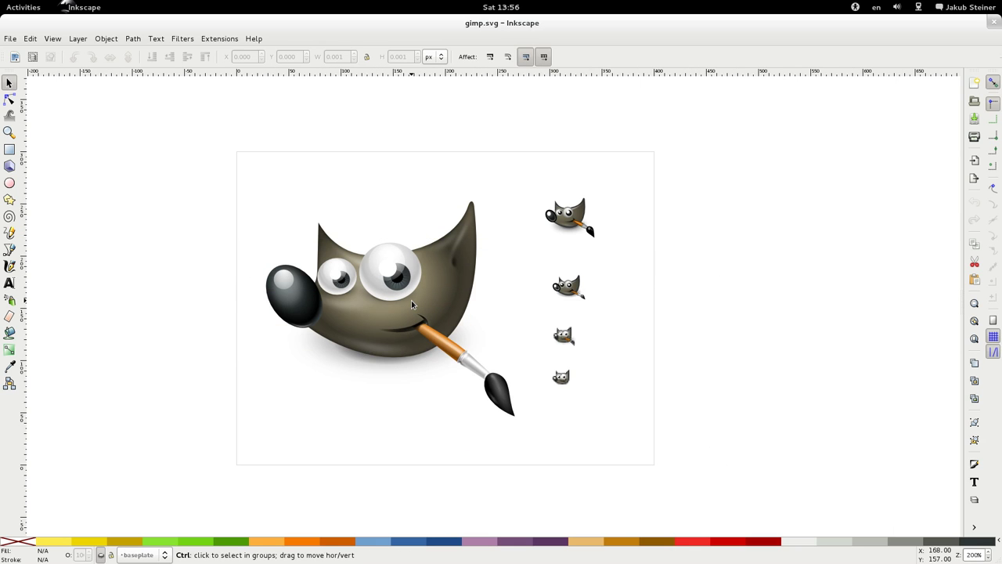
pyautogui.scroll(2, 582, 384)
pyautogui.press('1')
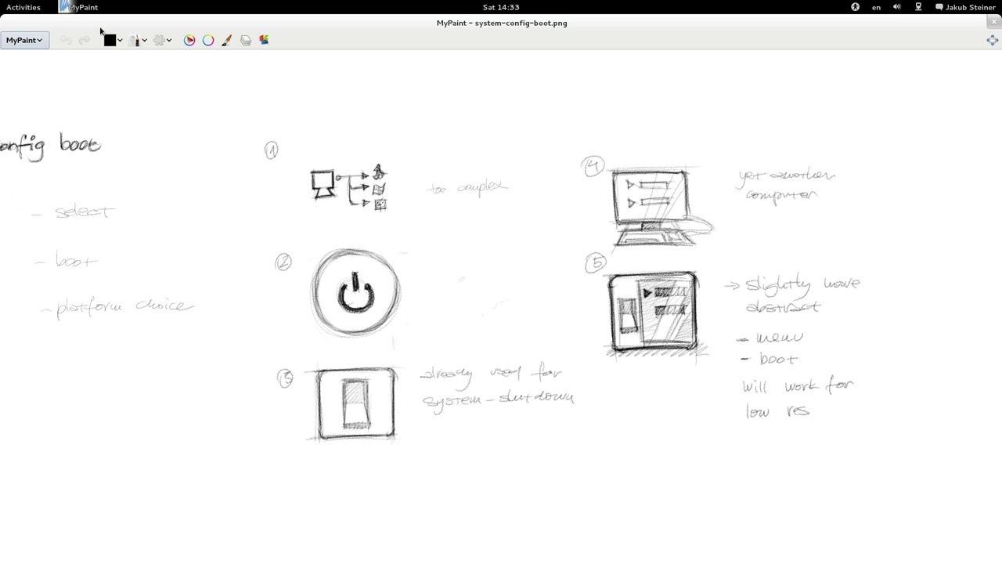
# Open katello3.png from the sketch folder through MyPaint's File menu.
pyautogui.click(28, 43)
pyautogui.moveTo(33, 58)
pyautogui.click(106, 68)
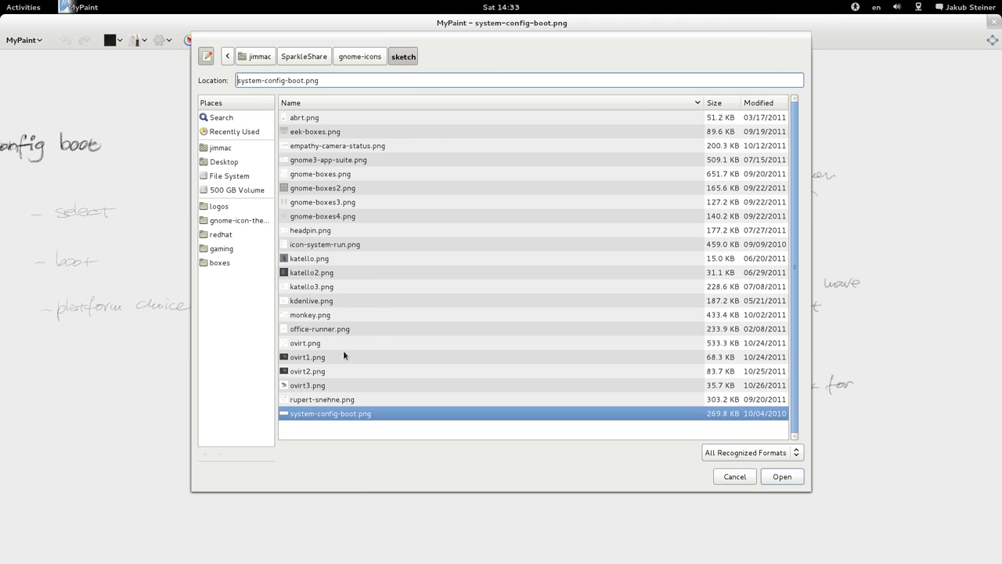
pyautogui.click(325, 262)
pyautogui.click(322, 274)
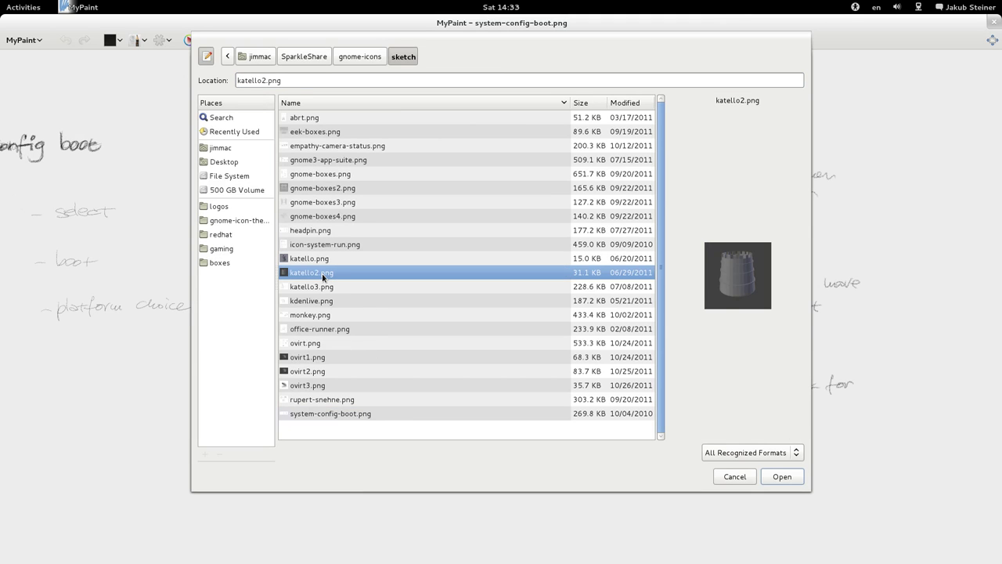
pyautogui.press('Down')
pyautogui.press('Down')
pyautogui.press('Up')
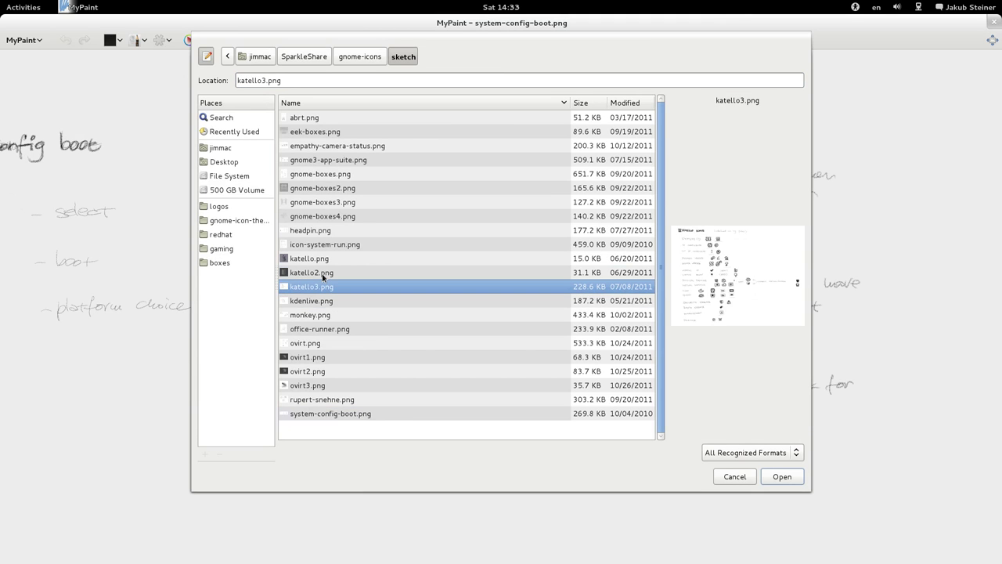
pyautogui.press('Return')
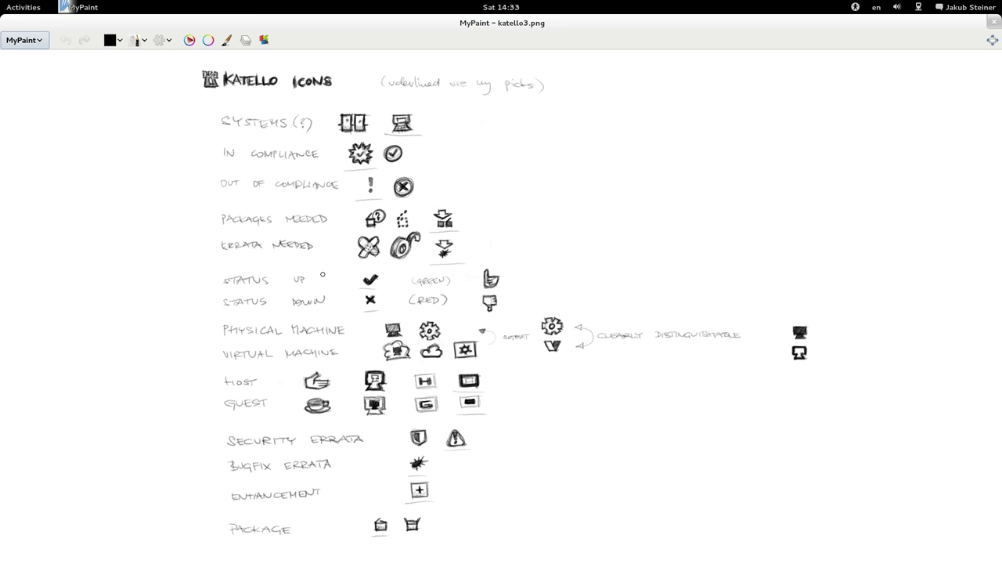
pyautogui.scroll(-3, 495, 207)
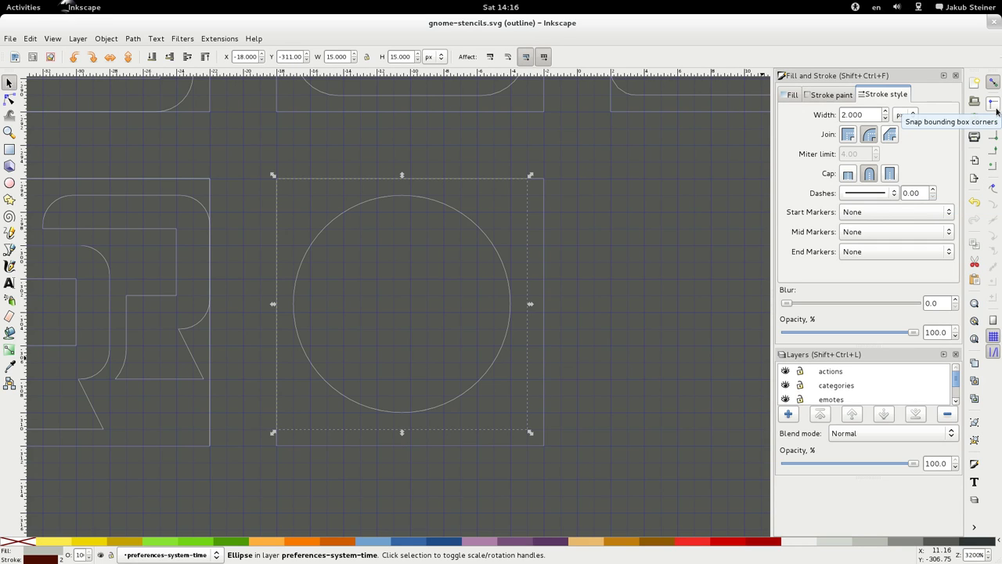
# Render in full colour and give the ring's stroke the R's bebebe grey, keeping it 15 px.
pyautogui.click(575, 272)
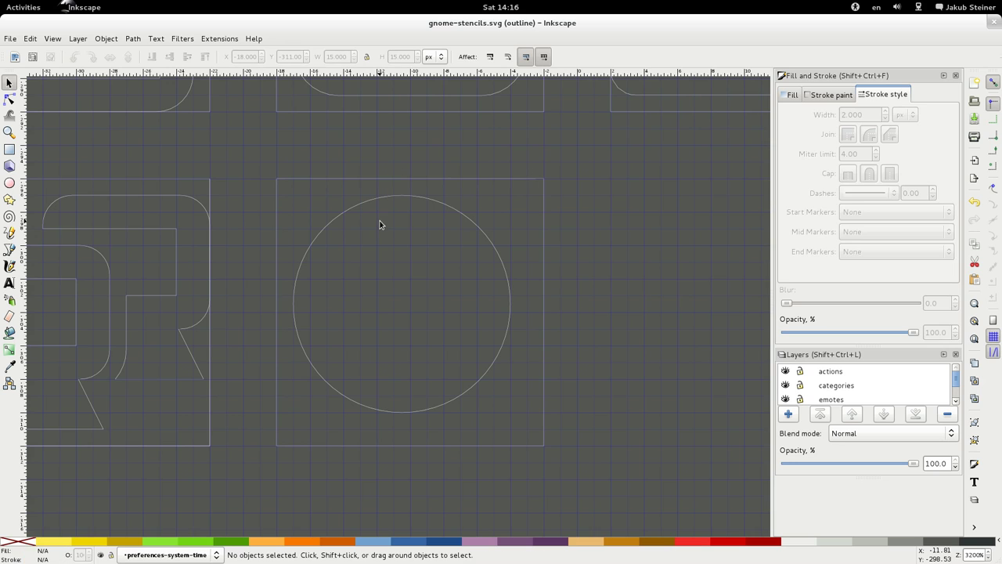
pyautogui.click(383, 198)
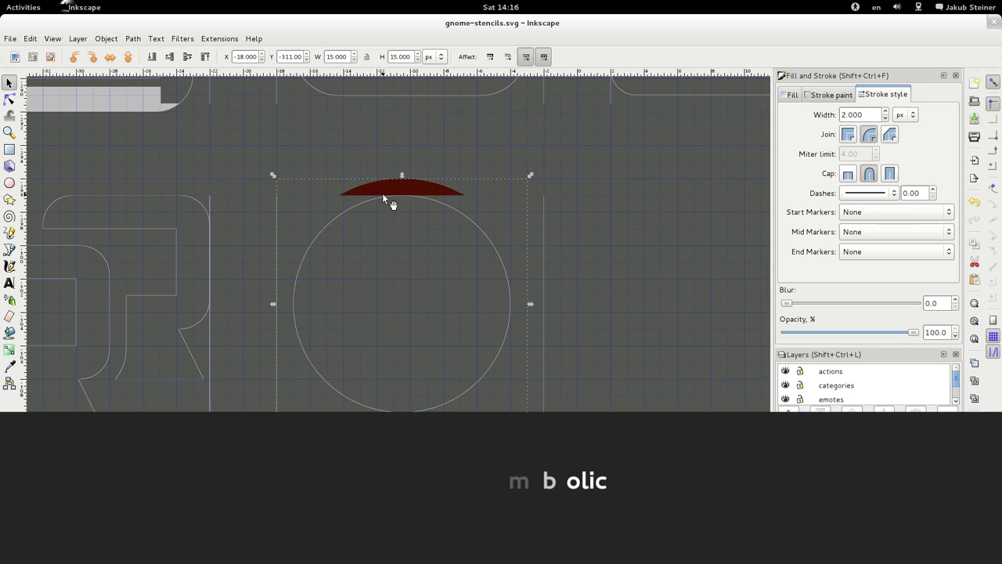
pyautogui.press('ctrl+KP_5')
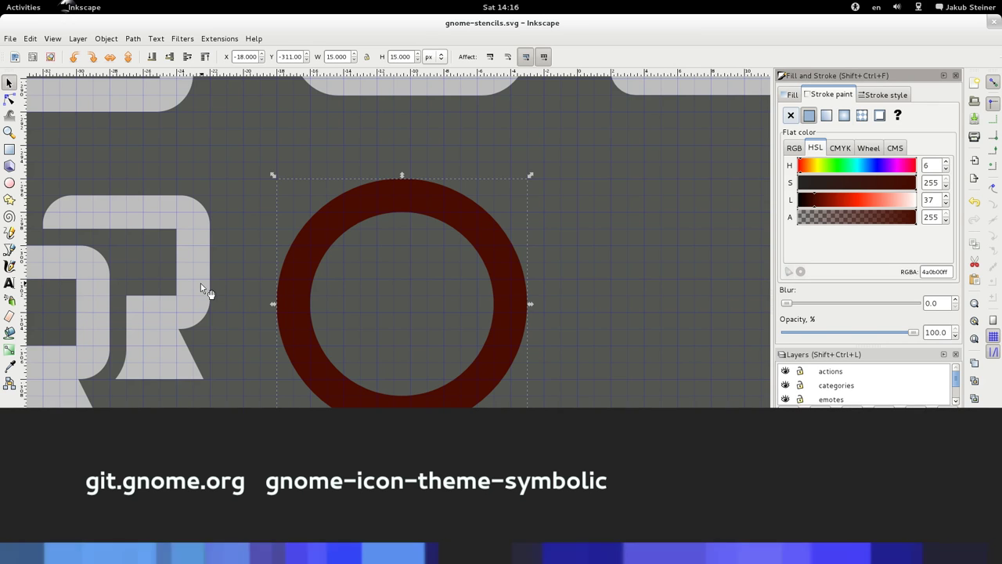
pyautogui.press('d')
pyautogui.keyDown('shift'); pyautogui.click(201, 284); pyautogui.keyUp('shift')
pyautogui.press('s')
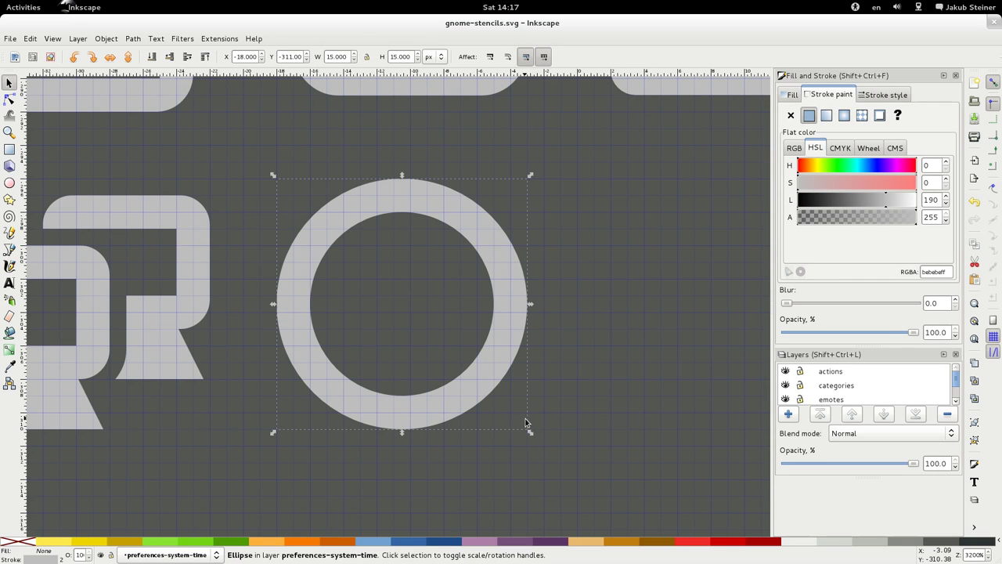
pyautogui.moveTo(531, 433); pyautogui.dragTo(547, 448)
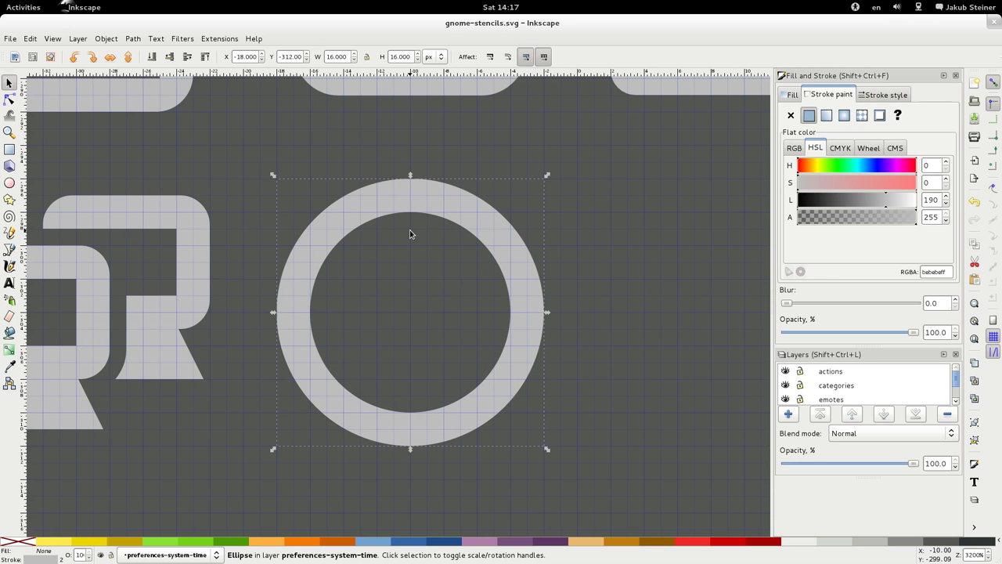
pyautogui.hotkey('ctrl', 'z')
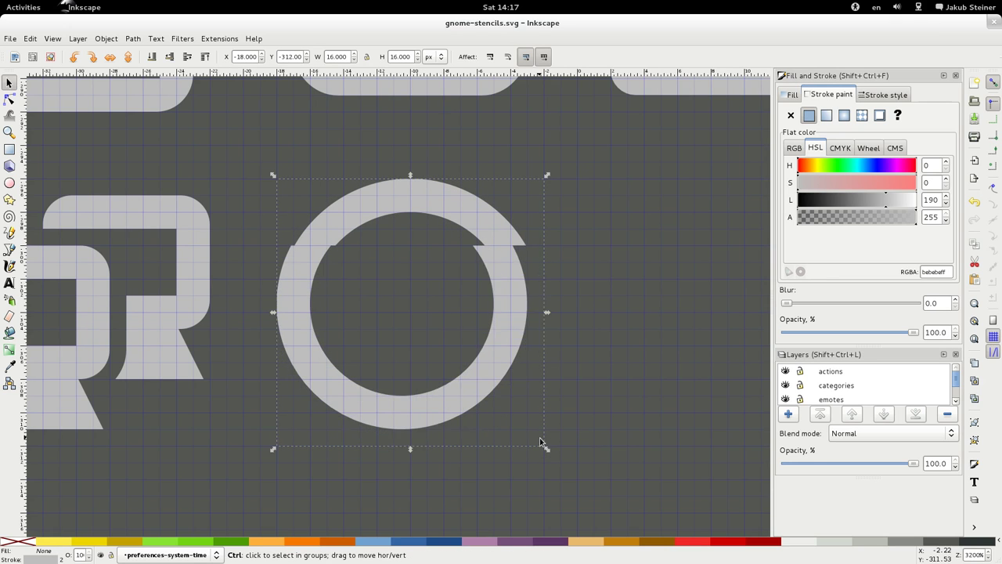
# Draw an L-shaped clock-hands path from above the ring's centre down, then left.
pyautogui.press('b')
pyautogui.click(402, 236)
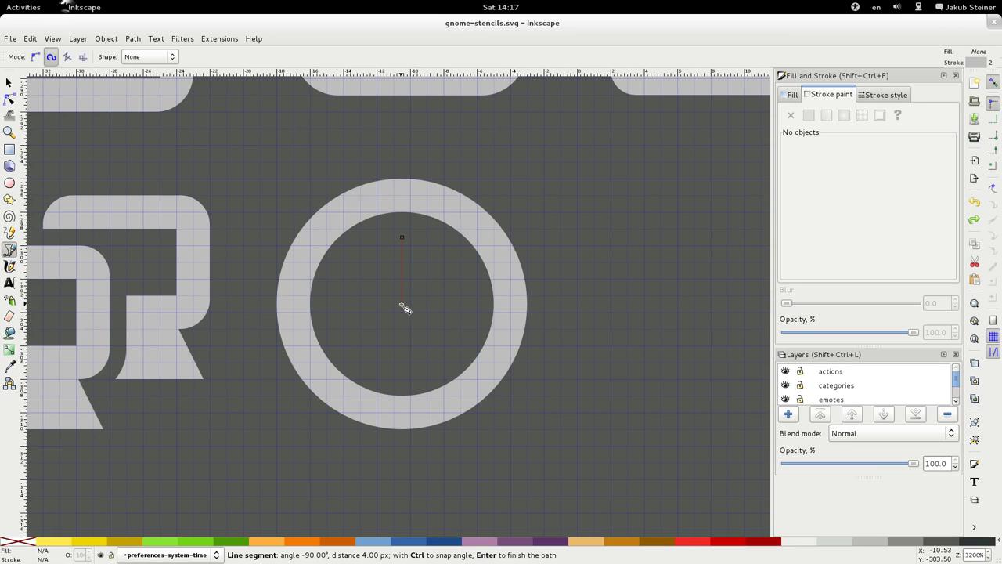
pyautogui.click(402, 304)
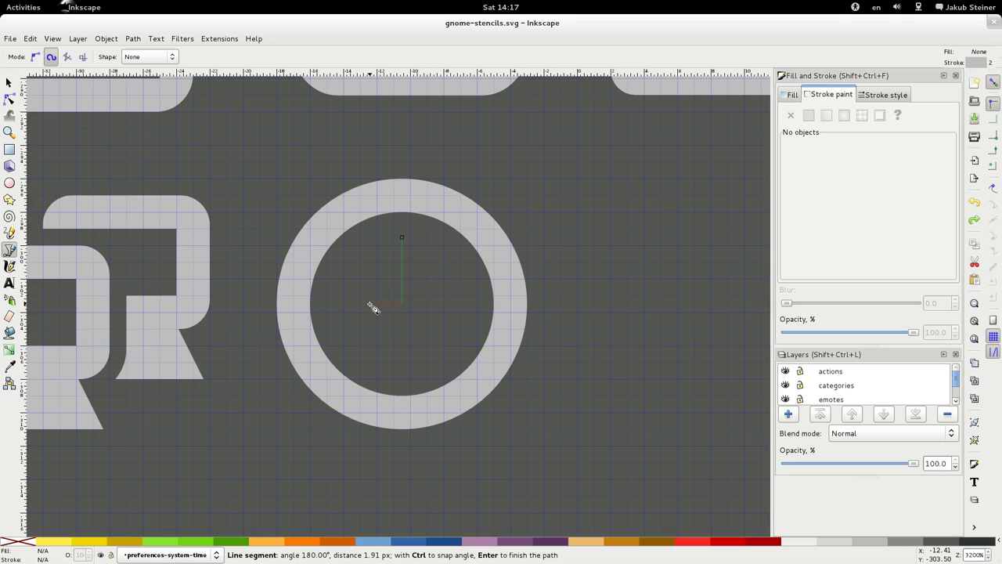
pyautogui.doubleClick(370, 304)
# Set the hands' stroke width to 1.000 px, removing a stray typed letter.
pyautogui.click(883, 94)
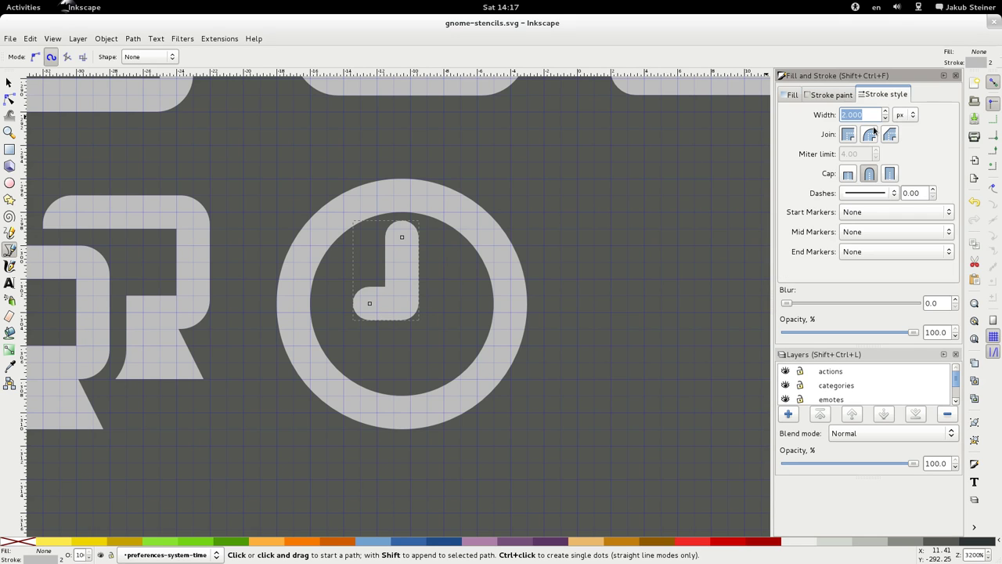
pyautogui.write('1')
pyautogui.press('Return')
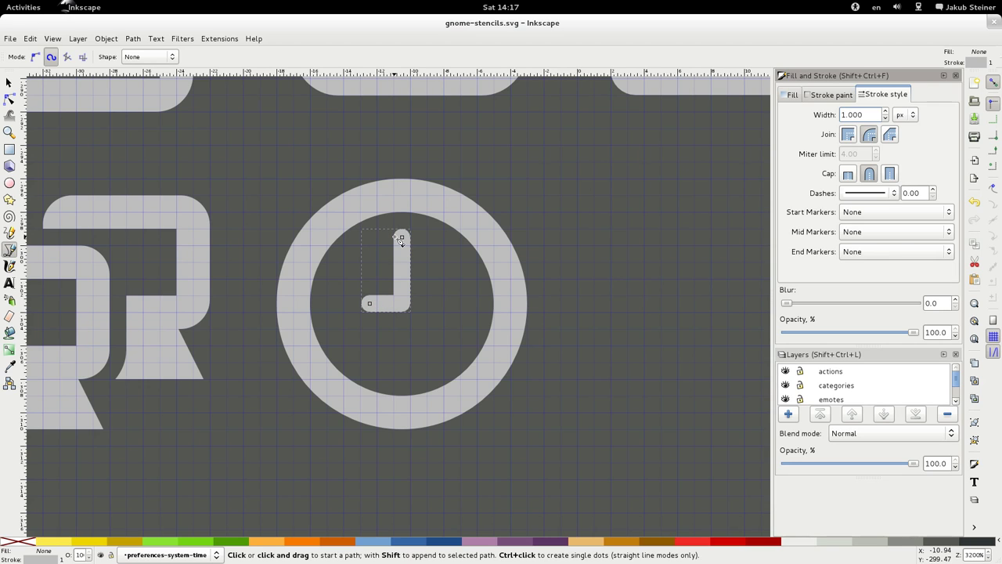
pyautogui.write('n')
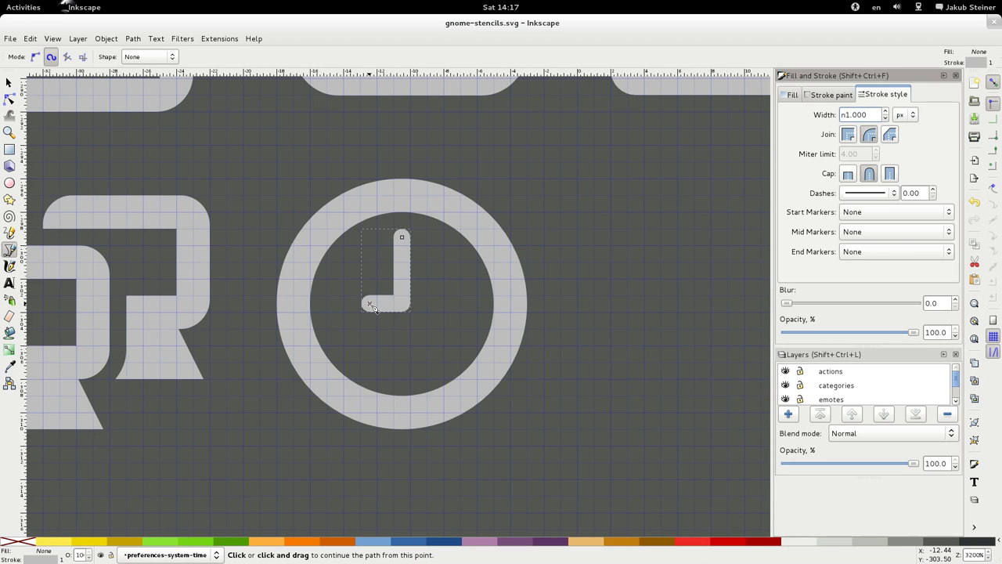
pyautogui.press('BackSpace')
# With the Node tool, nudge the clock hands' left end node about 1 px left.
pyautogui.rightClick(454, 279)
pyautogui.press('Escape')
pyautogui.press('n')
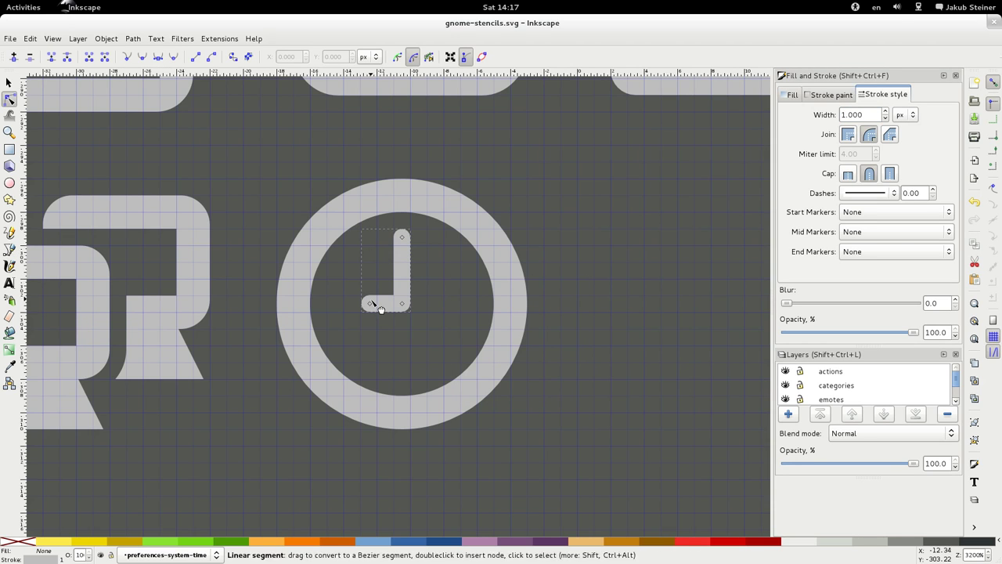
pyautogui.moveTo(370, 303); pyautogui.dragTo(351, 305)
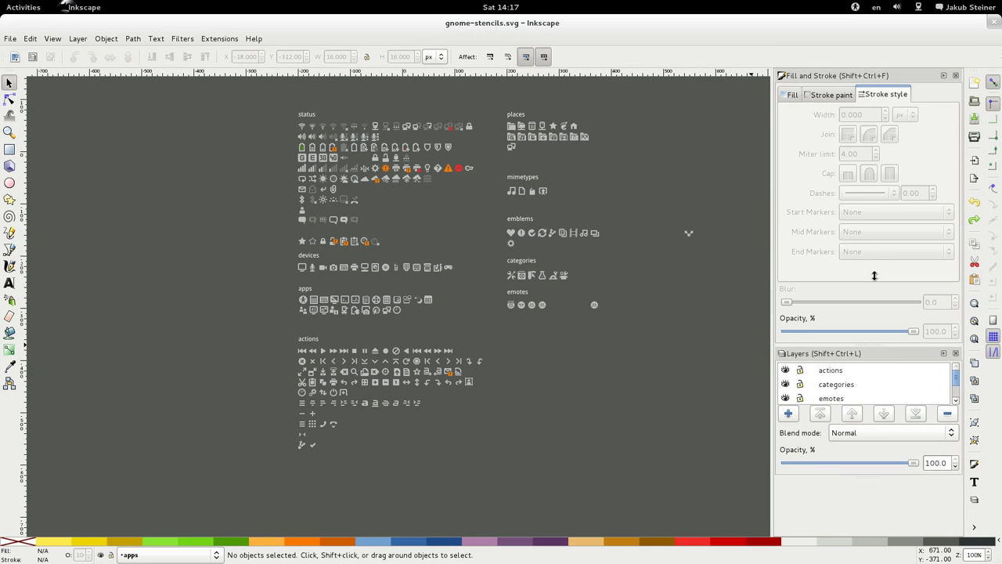
# Resize the docked panels so the Layers list shows every stencil layer.
pyautogui.moveTo(870, 347); pyautogui.dragTo(875, 255)
pyautogui.moveTo(875, 461); pyautogui.dragTo(870, 534)
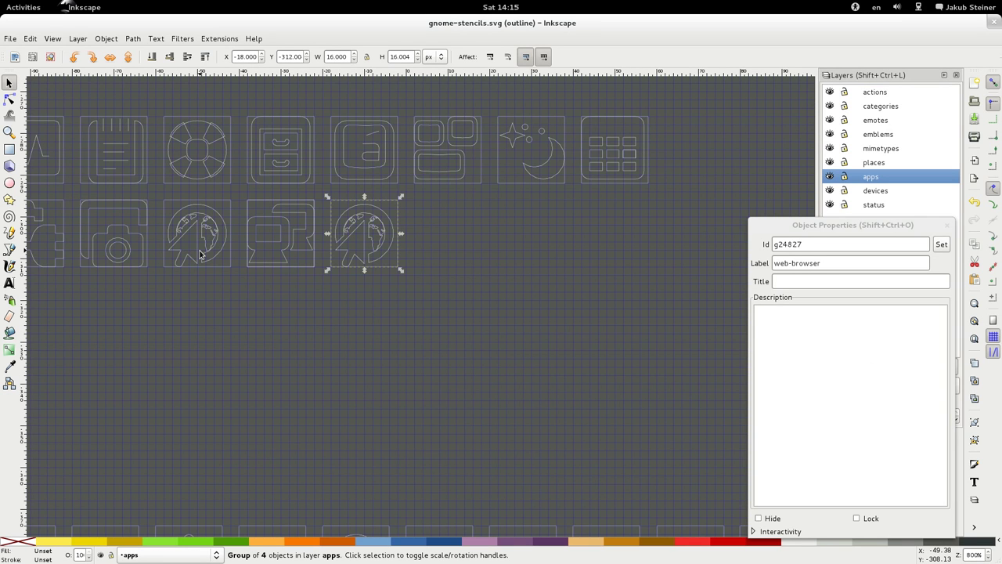
# Relabel the copied icon group to preferences-system-time.
pyautogui.tripleClick(807, 263)
pyautogui.write('preferences-system')
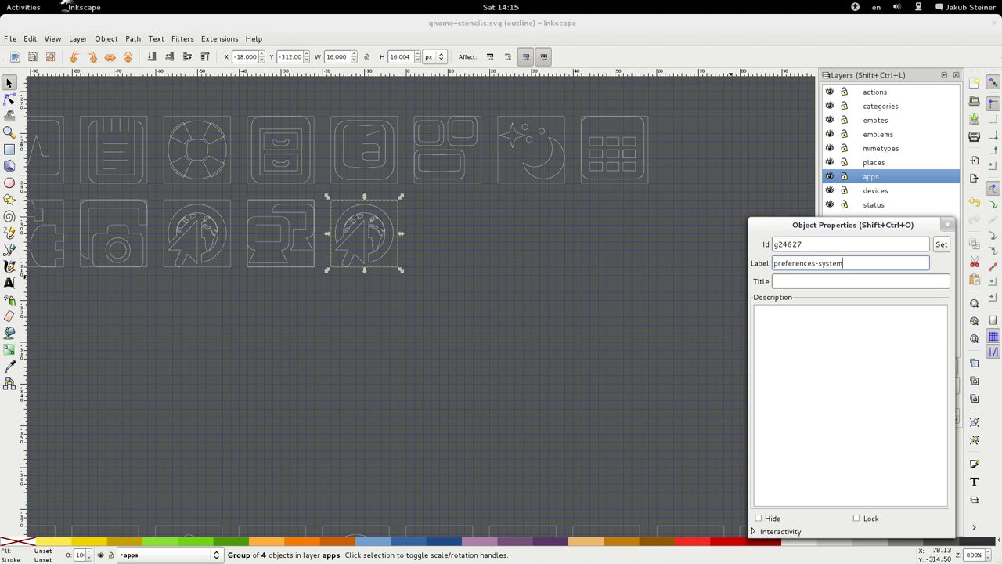
pyautogui.write('-time')
pyautogui.click(941, 245)
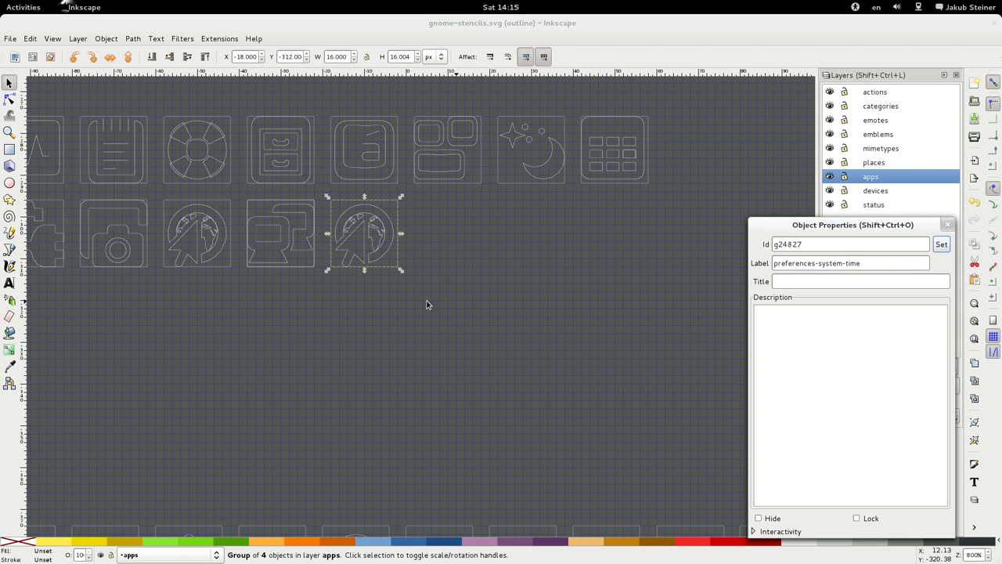
# Delete the globe path and the remaining artwork paths inside the icon.
pyautogui.click(477, 224)
pyautogui.click(367, 226)
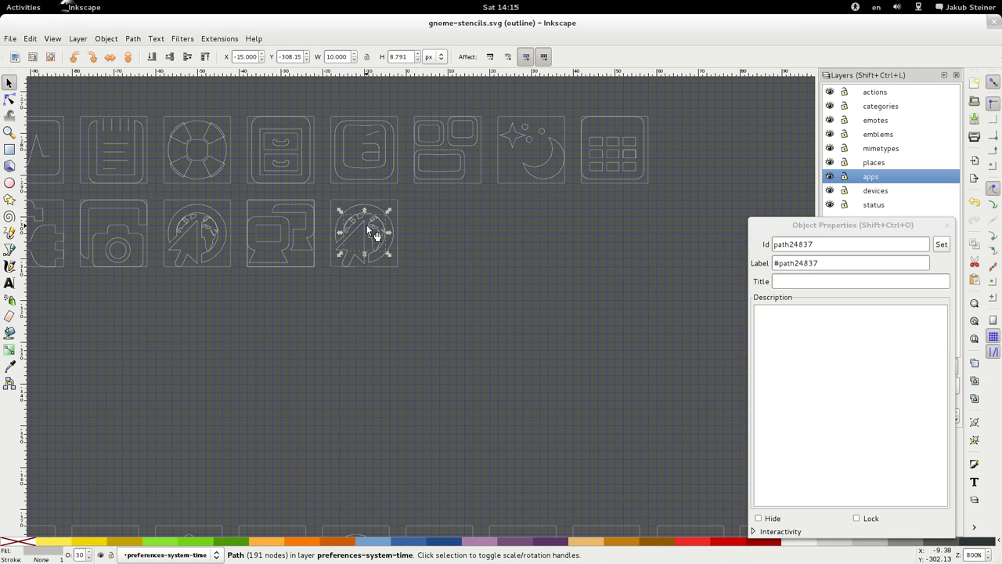
pyautogui.press('Delete')
pyautogui.moveTo(411, 202); pyautogui.dragTo(332, 285)
pyautogui.press('Delete')
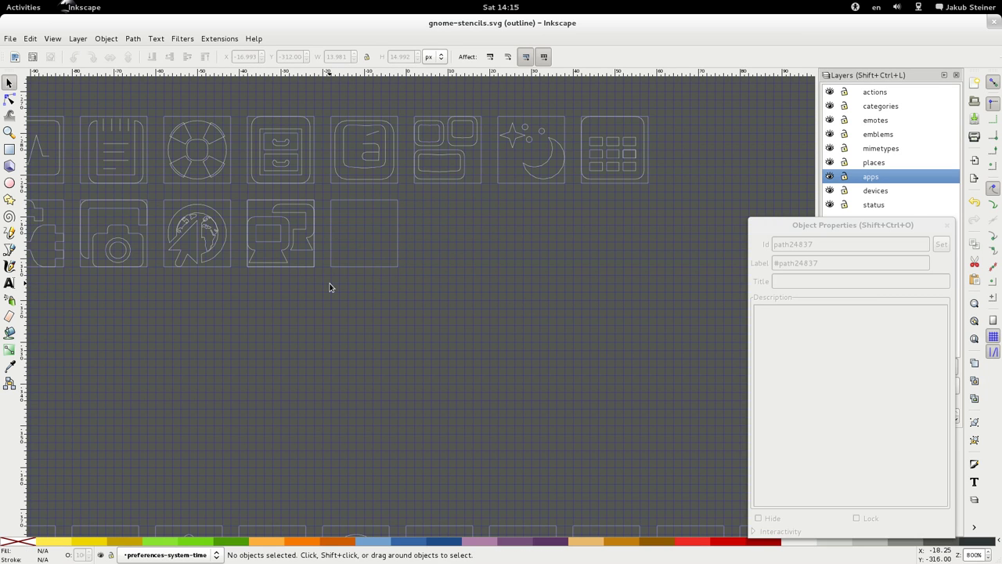
# Select the empty icon frame group and check its width and height values.
pyautogui.keyDown('ctrl'); pyautogui.scroll(4, 397, 210); pyautogui.keyUp('ctrl')
pyautogui.click(401, 209)
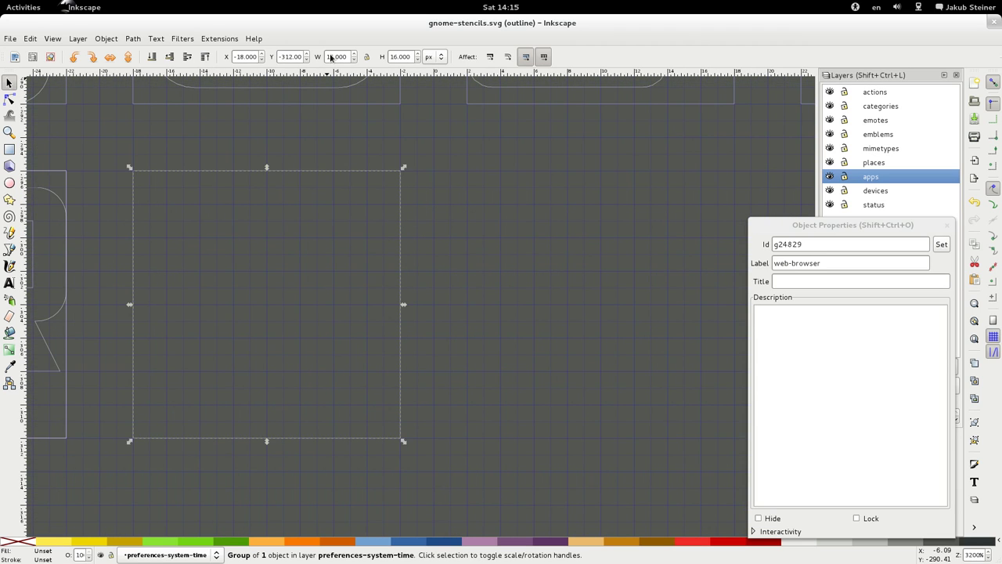
pyautogui.click(331, 57)
pyautogui.press('Tab')
pyautogui.click(280, 306)
pyautogui.press('Tab')
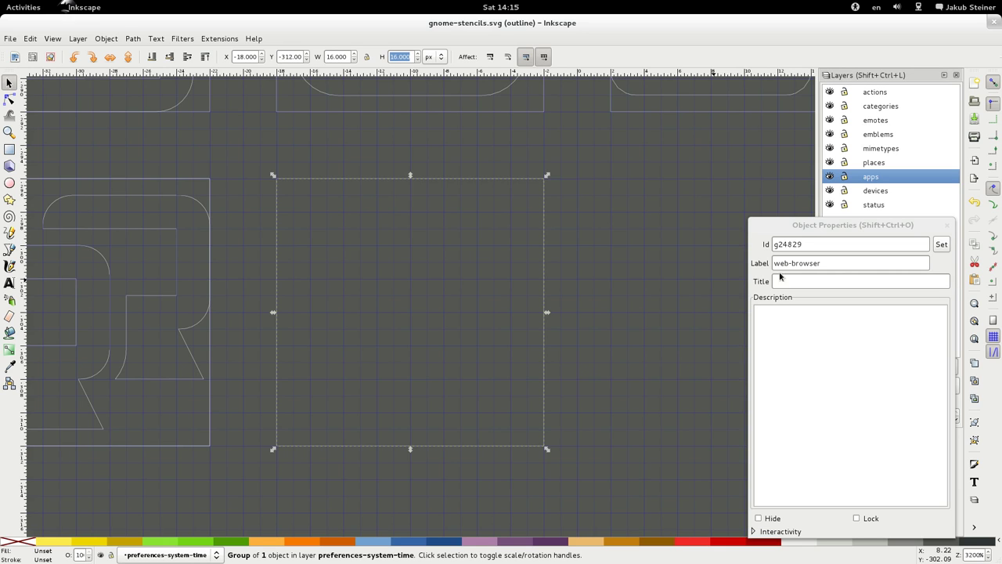
# Label the inner frame group 'inside the group' and reselect it.
pyautogui.tripleClick(809, 263)
pyautogui.write('insi')
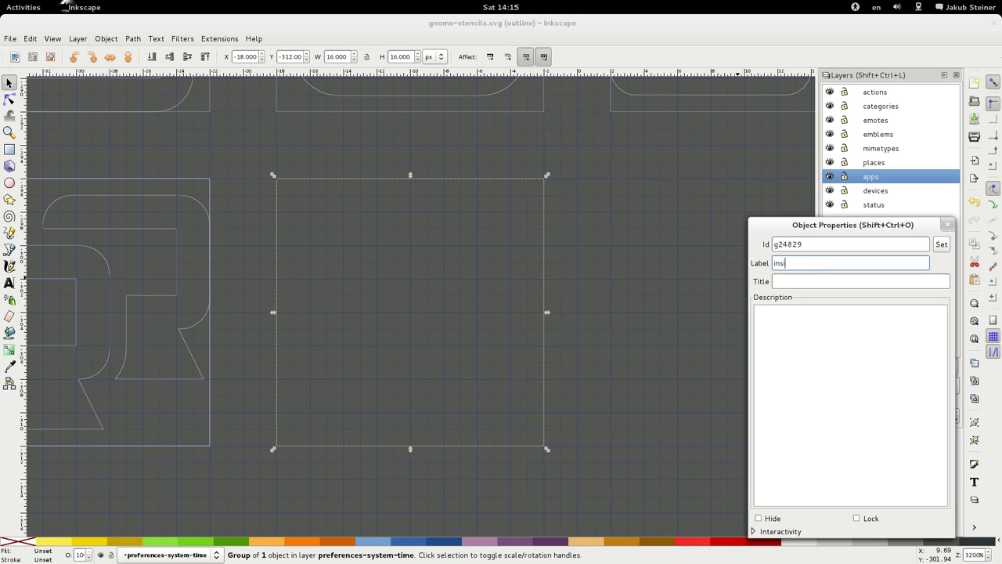
pyautogui.write('de the group')
pyautogui.click(551, 244)
pyautogui.press('Tab')
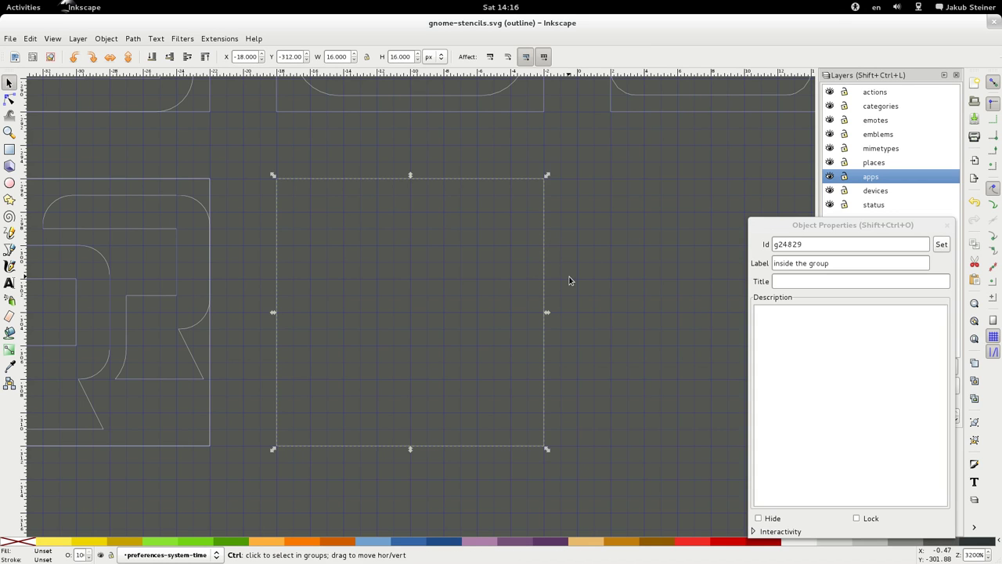
pyautogui.hotkey('ctrl', 'BackSpace')
pyautogui.press('Escape')
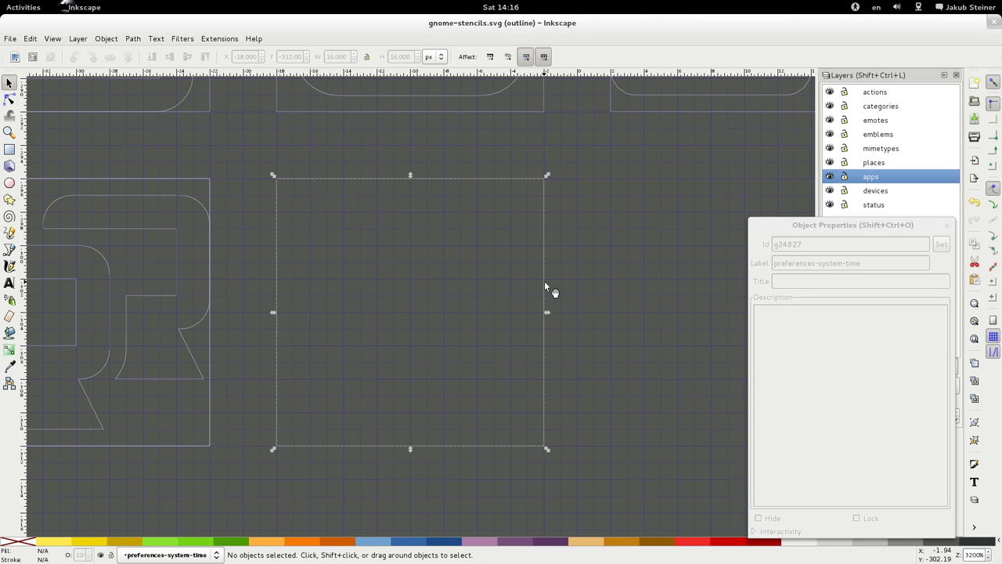
pyautogui.click(546, 286)
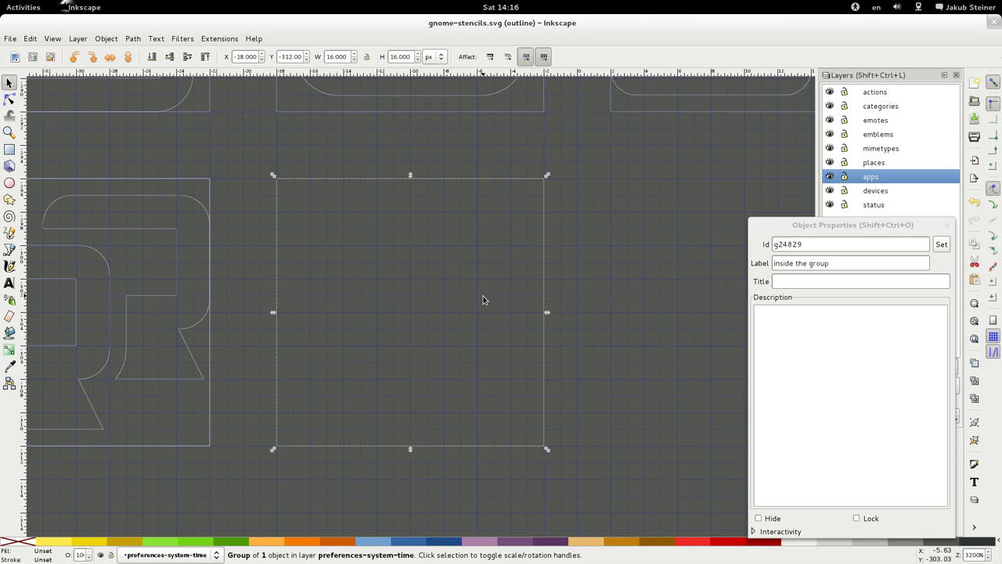
# Draw a 15 px circle in the empty frame and snap it to the frame's corner.
pyautogui.click(9, 182)
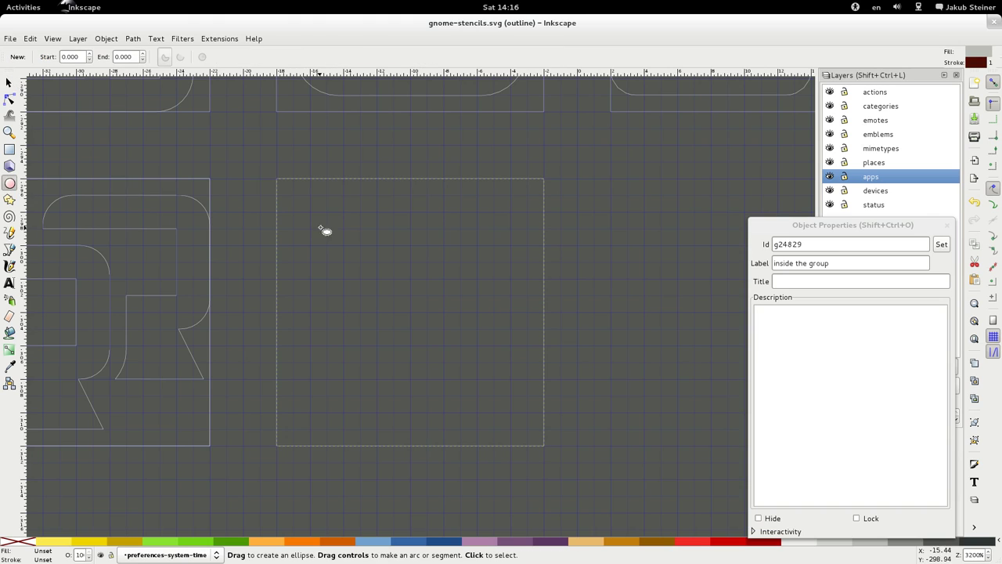
pyautogui.moveTo(310, 213); pyautogui.dragTo(550, 457)
pyautogui.press('s')
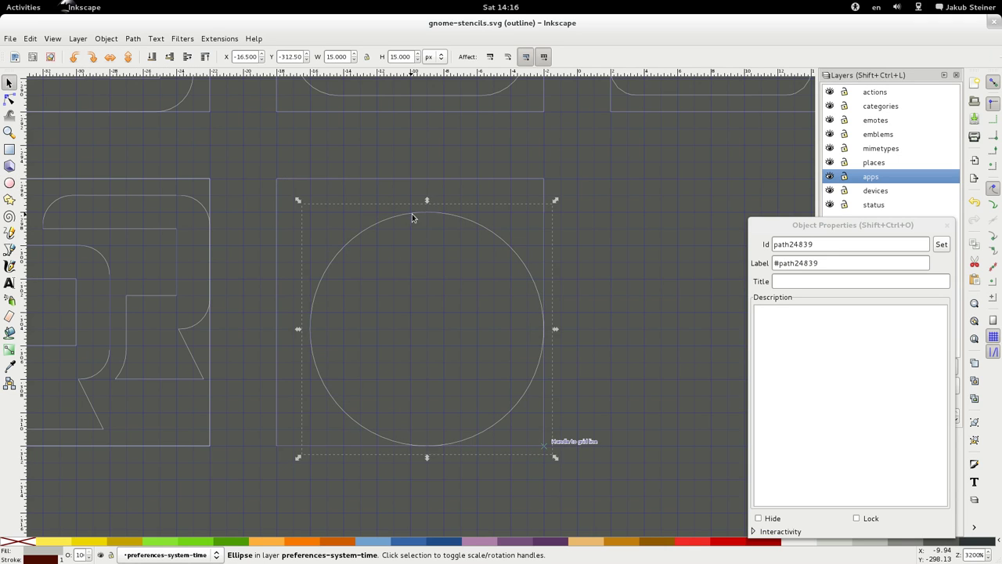
pyautogui.moveTo(411, 237); pyautogui.dragTo(396, 195)
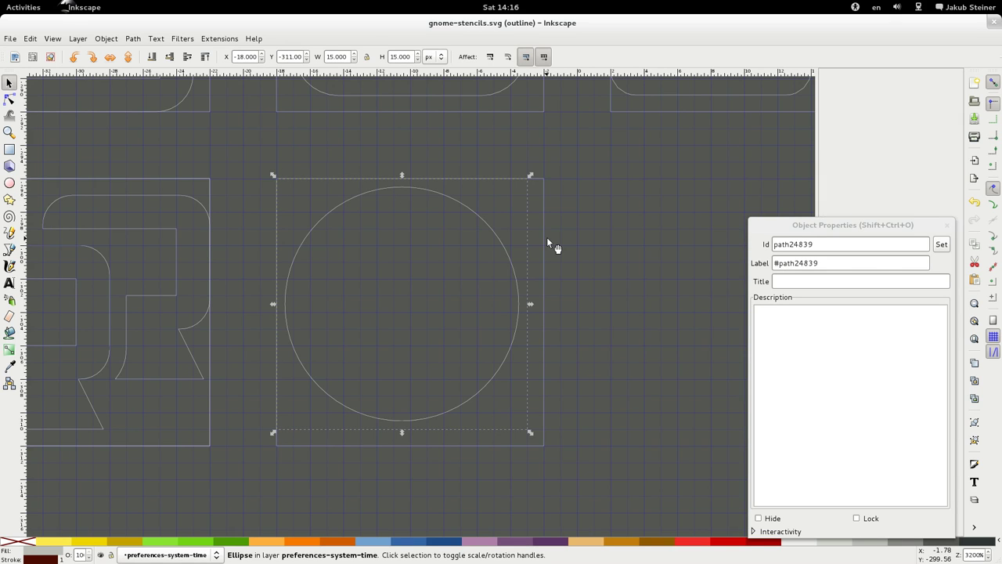
pyautogui.hotkey('shift', 'ctrl', 'f')
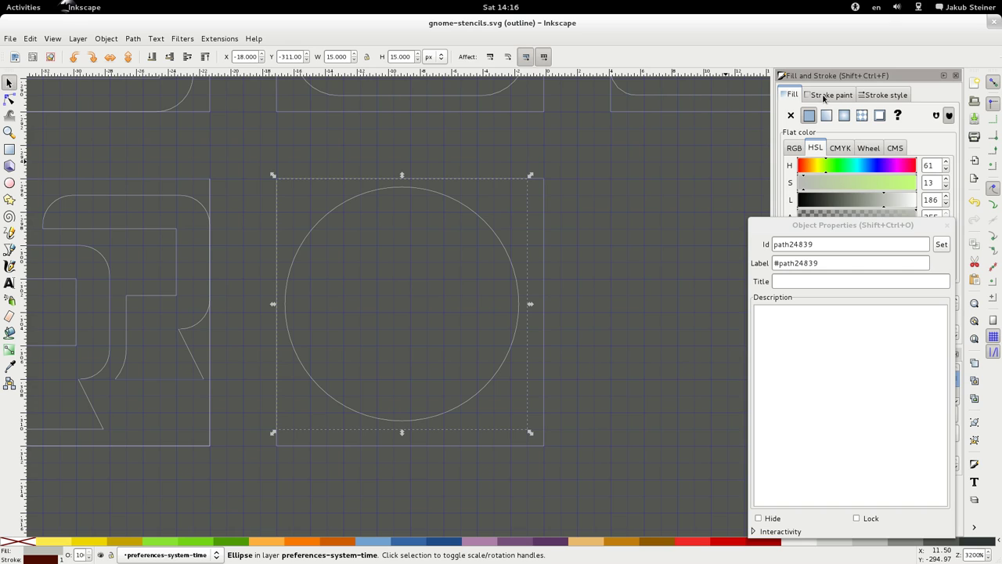
# Check the circle's dark-red 2 px stroke, then move and shrink it to fit the frame.
pyautogui.click(826, 94)
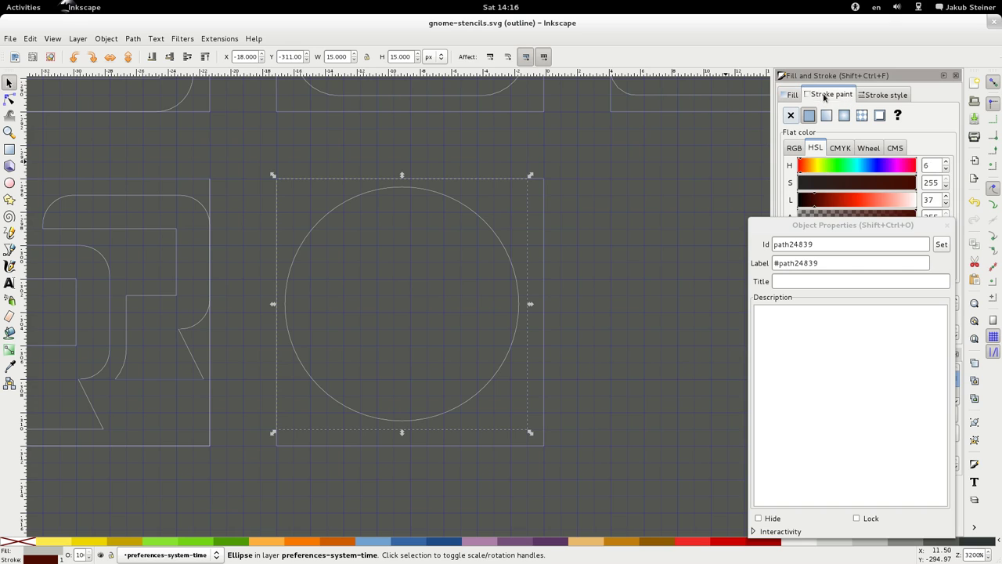
pyautogui.click(945, 228)
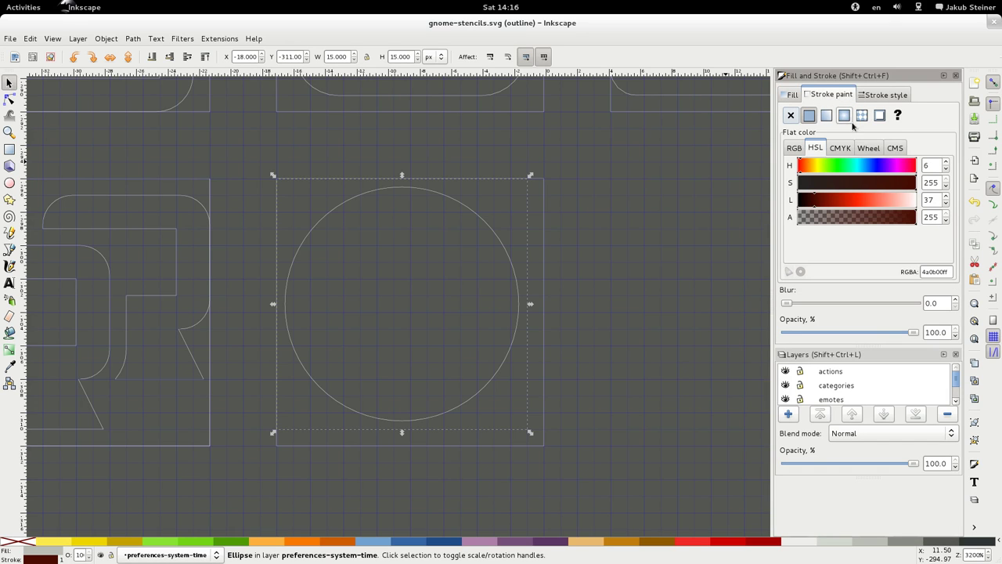
pyautogui.click(886, 93)
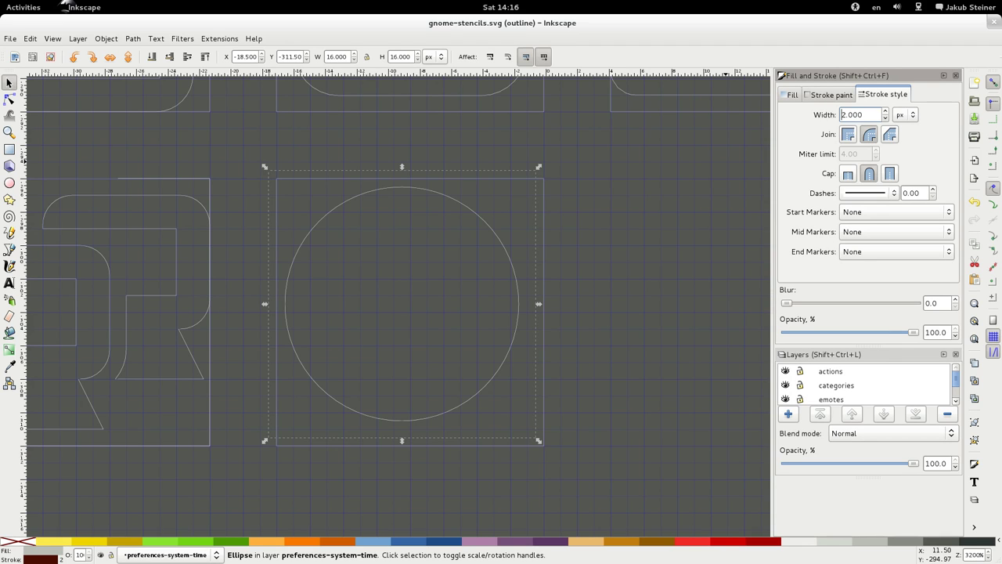
pyautogui.moveTo(390, 186); pyautogui.dragTo(402, 196)
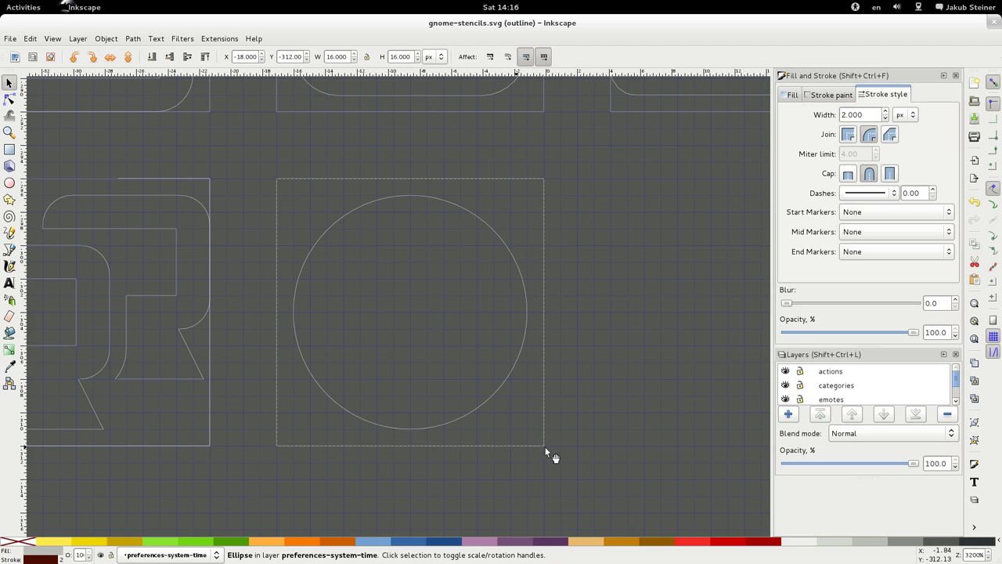
pyautogui.moveTo(546, 449); pyautogui.dragTo(537, 436)
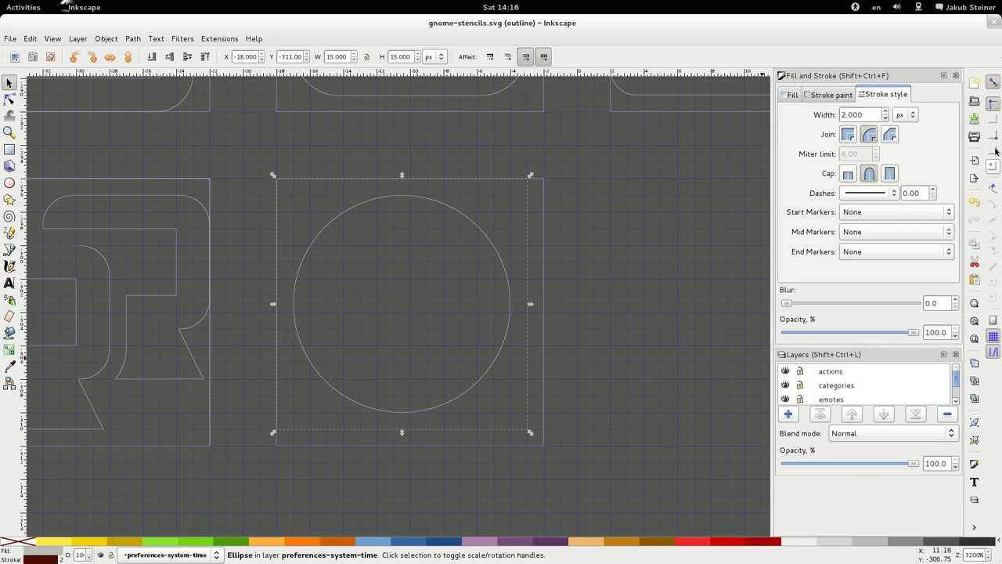
# Enable bounding-box corner snapping, reselect the circle, and switch from outline to normal display.
pyautogui.click(992, 104)
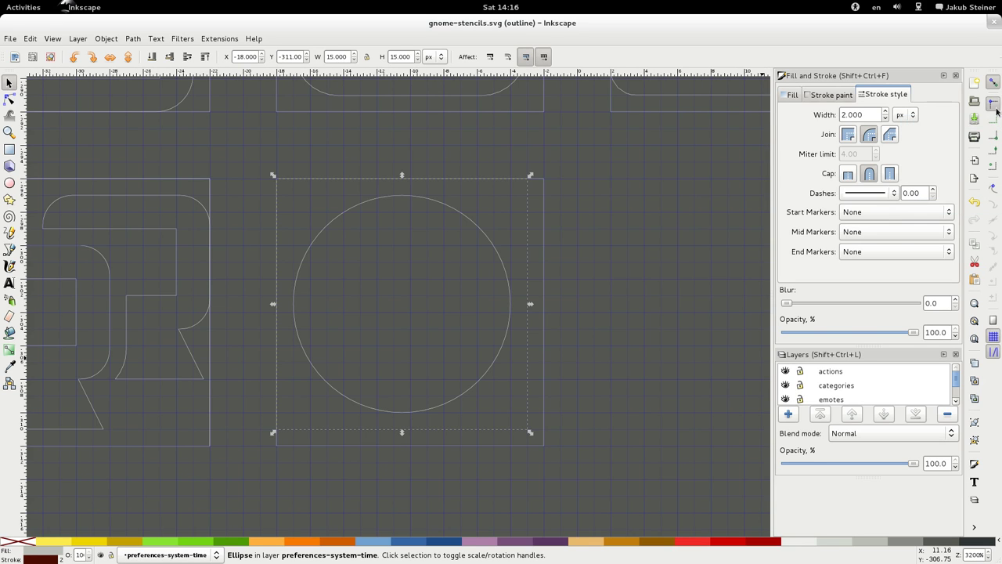
pyautogui.click(575, 267)
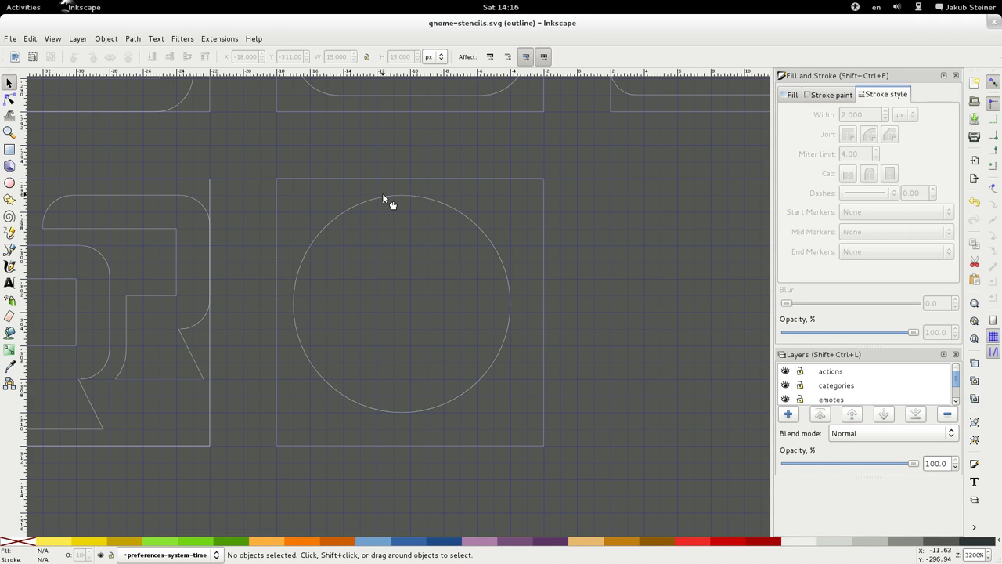
pyautogui.click(383, 195)
pyautogui.press('ctrl+KP_5')
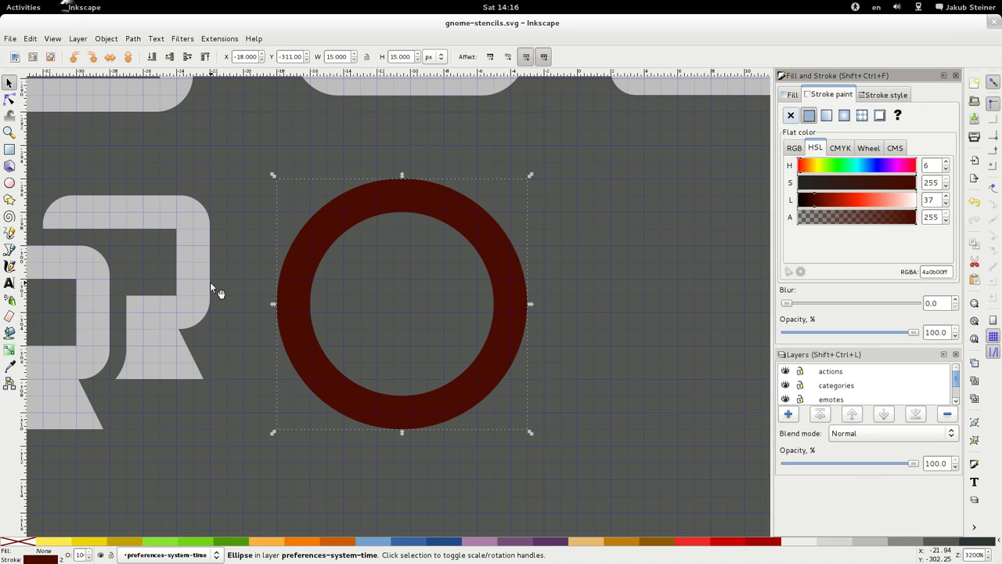
# Colour the clock ring light grey from the drawing and enter r.rb preferences-system-date-and-time.
pyautogui.press('d')
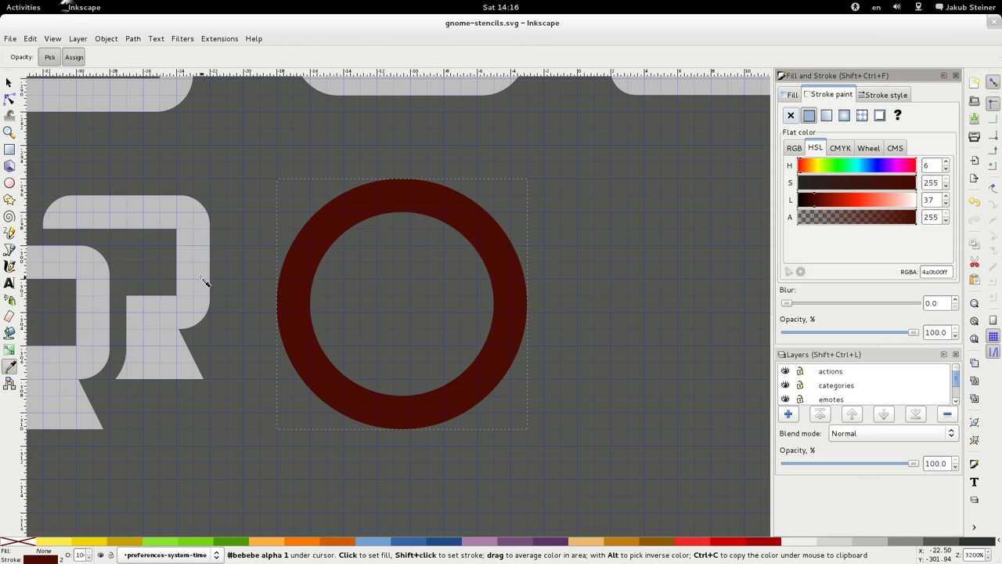
pyautogui.keyDown('shift'); pyautogui.click(206, 280); pyautogui.keyUp('shift')
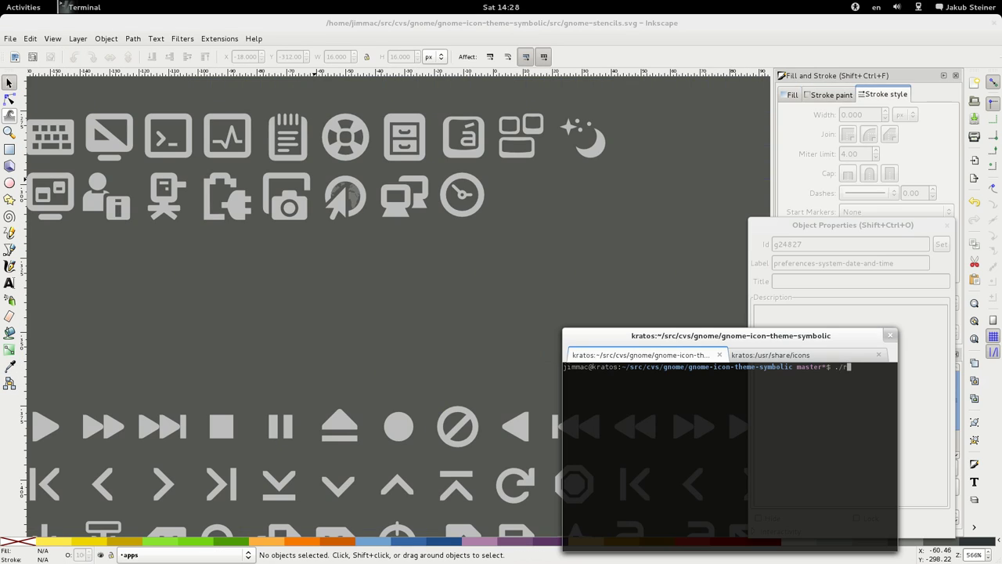
pyautogui.write('rb system')
pyautogui.press('BackSpace')
pyautogui.press('BackSpace')
pyautogui.press('BackSpace')
pyautogui.press('BackSpace')
pyautogui.press('BackSpace')
pyautogui.press('BackSpace')
pyautogui.write('preferences-system-date-and-time')
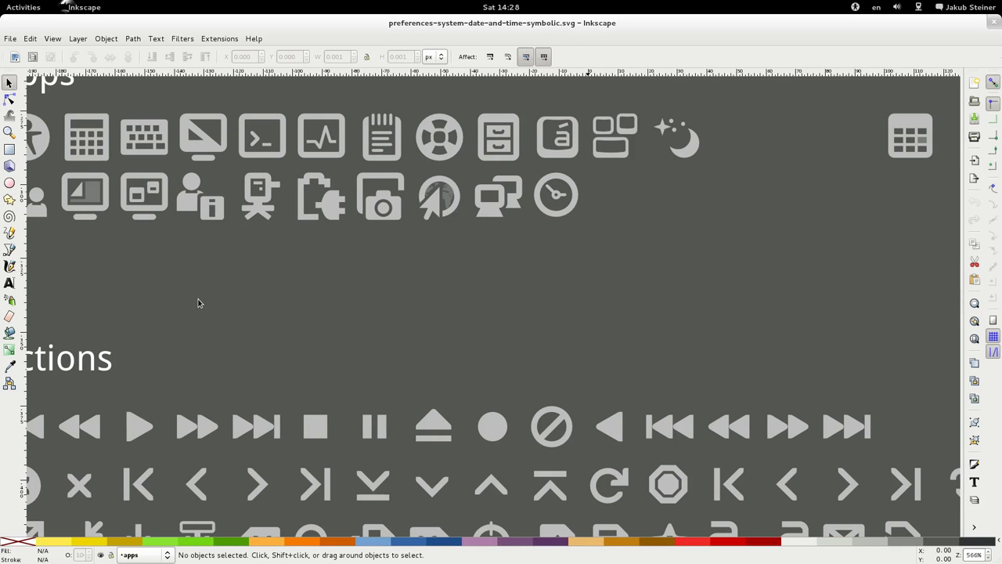
# Run the render script, then begin a gvim command for gnome/scalable/apps/preferences-system-da….
pyautogui.hotkey('alt', 'Tab')
pyautogui.press('Return')
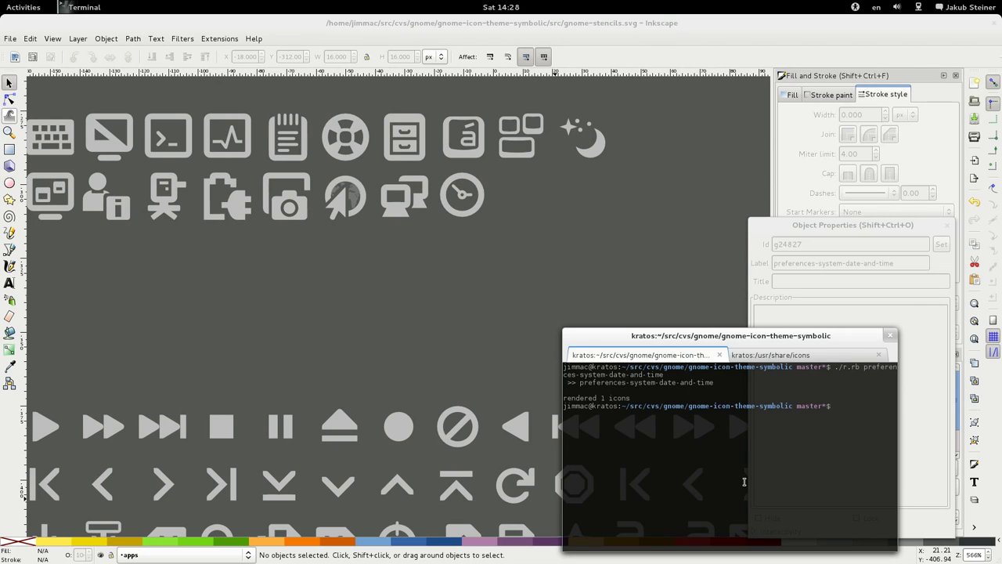
pyautogui.write('gvim gnome/scalable/apps/preferences-')
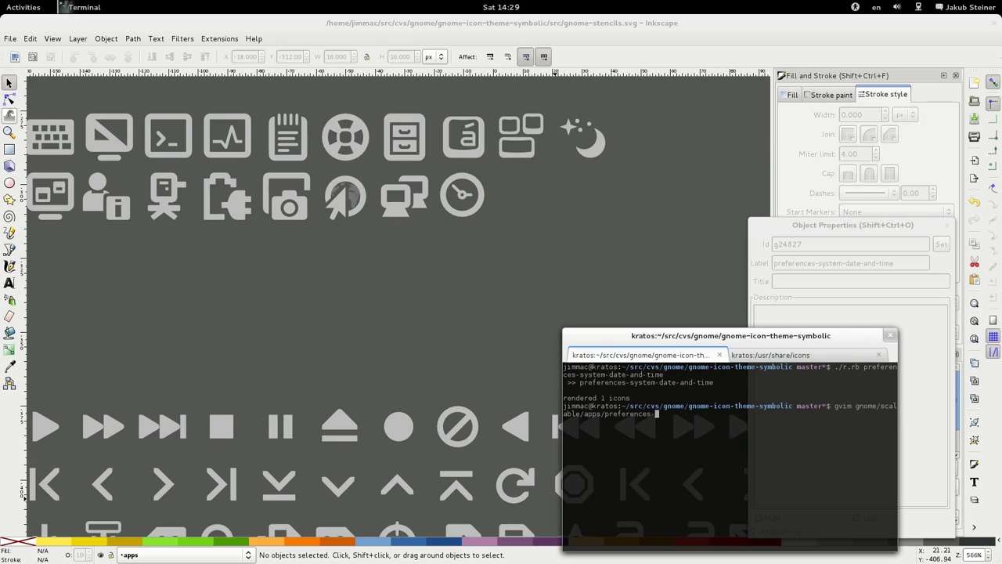
pyautogui.write('system-da')
pyautogui.press('Tab')
pyautogui.press('Return')
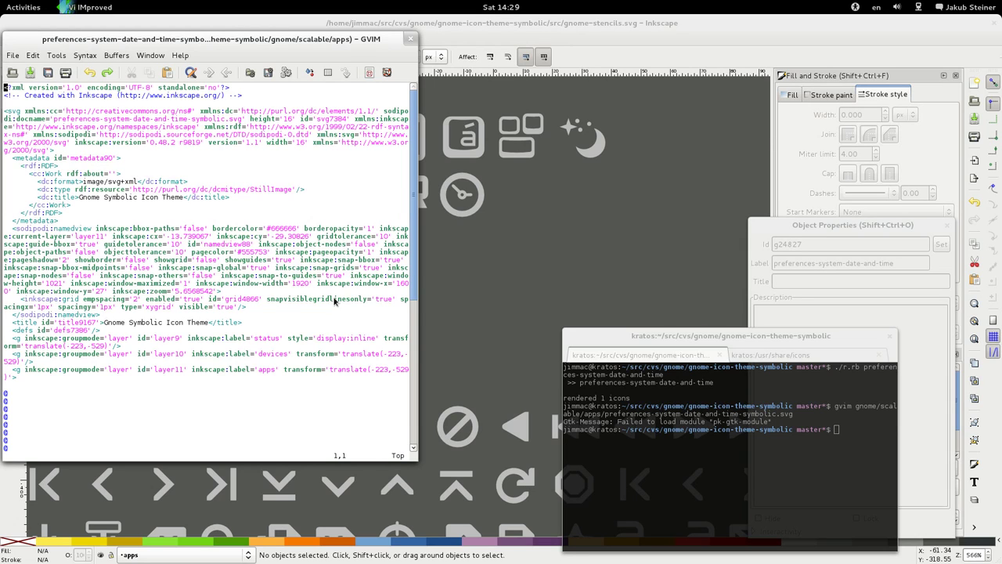
pyautogui.scroll(-2, 334, 301)
pyautogui.scroll(-4, 334, 302)
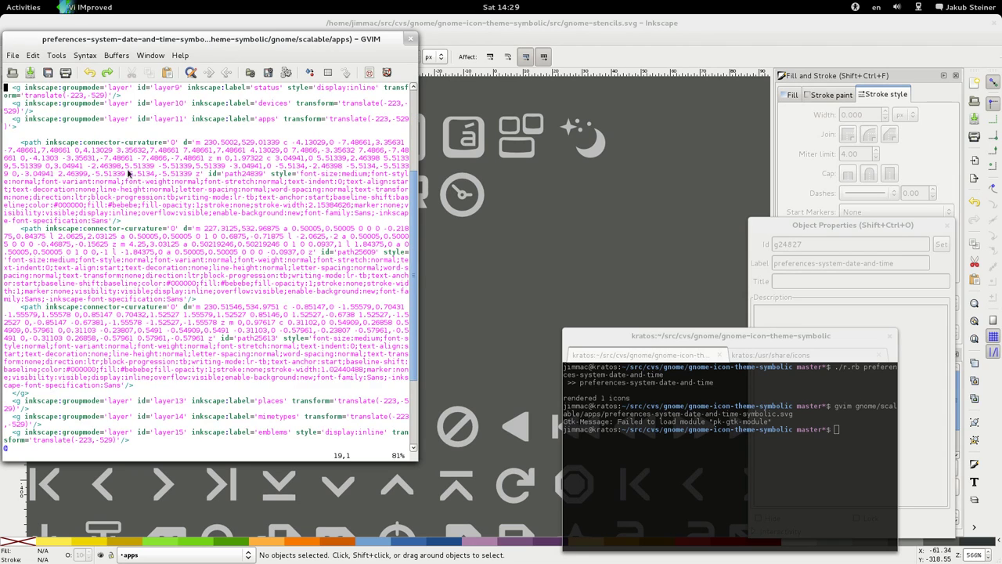
pyautogui.moveTo(102, 172); pyautogui.dragTo(168, 362)
pyautogui.press('y')
# Close the SVG source editor and zoom the Inkscape stencil sheet to 100%.
pyautogui.click(410, 38)
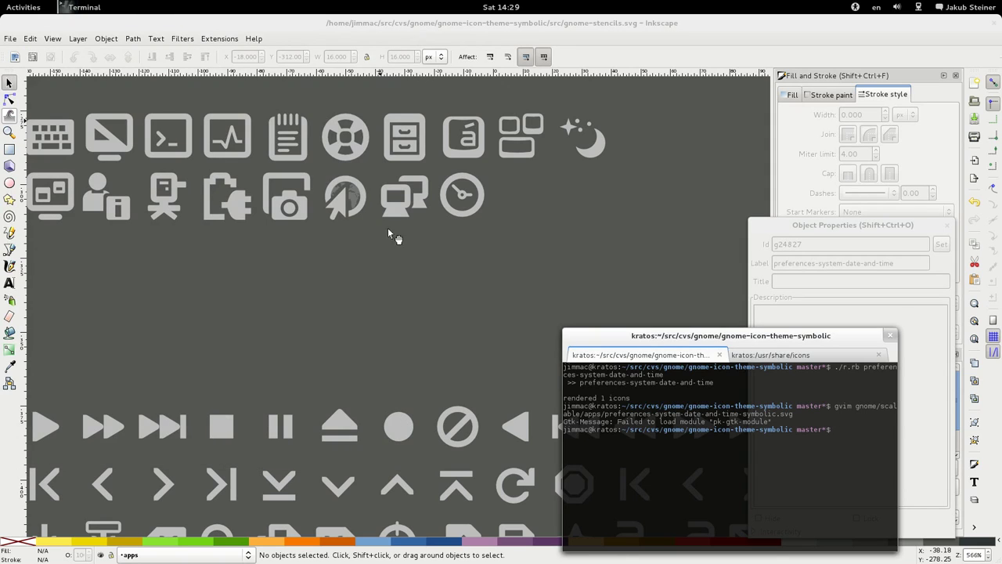
pyautogui.click(405, 297)
pyautogui.press('1')
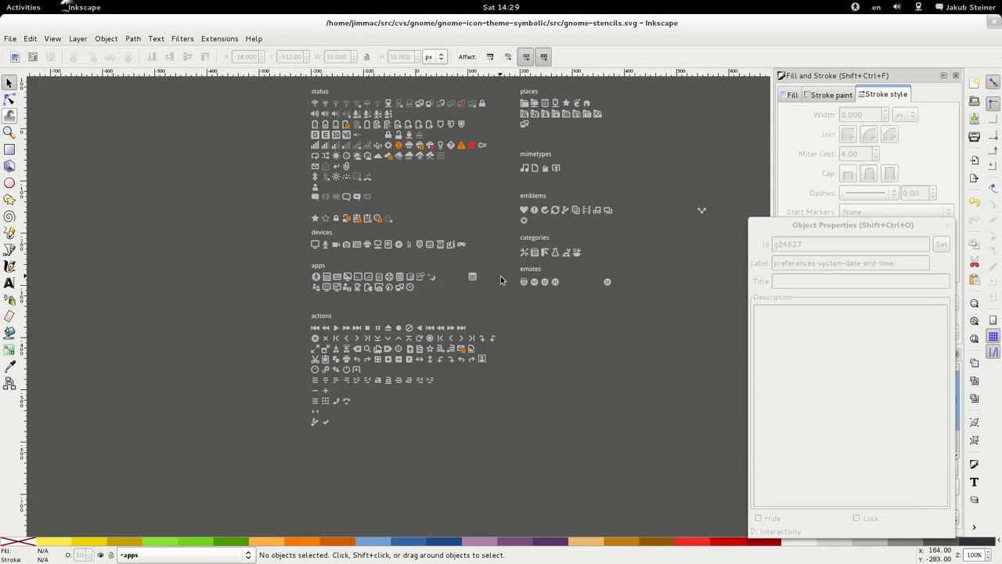
# Preview preferences-system-date-and-time-symbolic.svg from the Files apps folder in Image Viewer, then close it.
pyautogui.press('super')
pyautogui.click(509, 196)
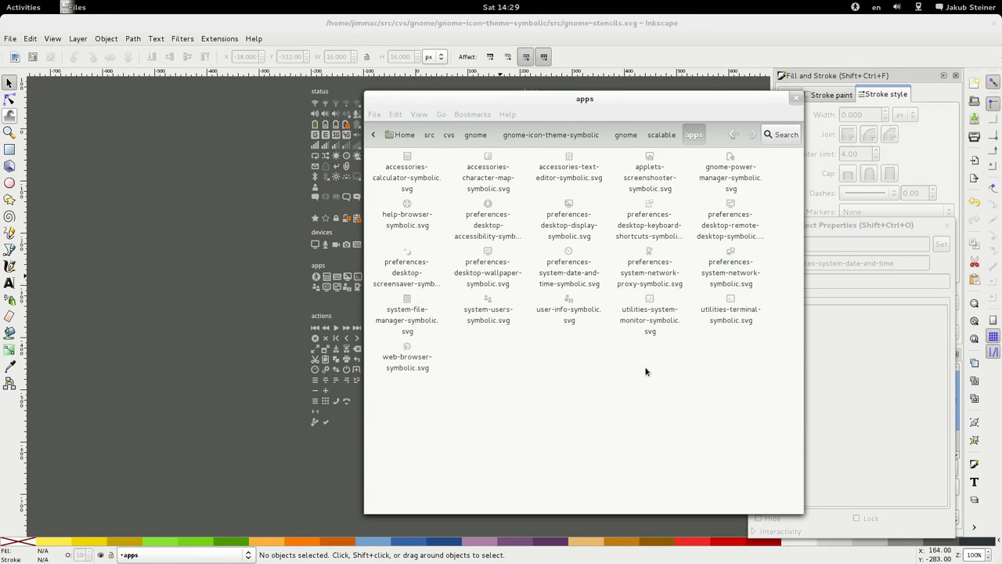
pyautogui.click(568, 260)
pyautogui.doubleClick(572, 257)
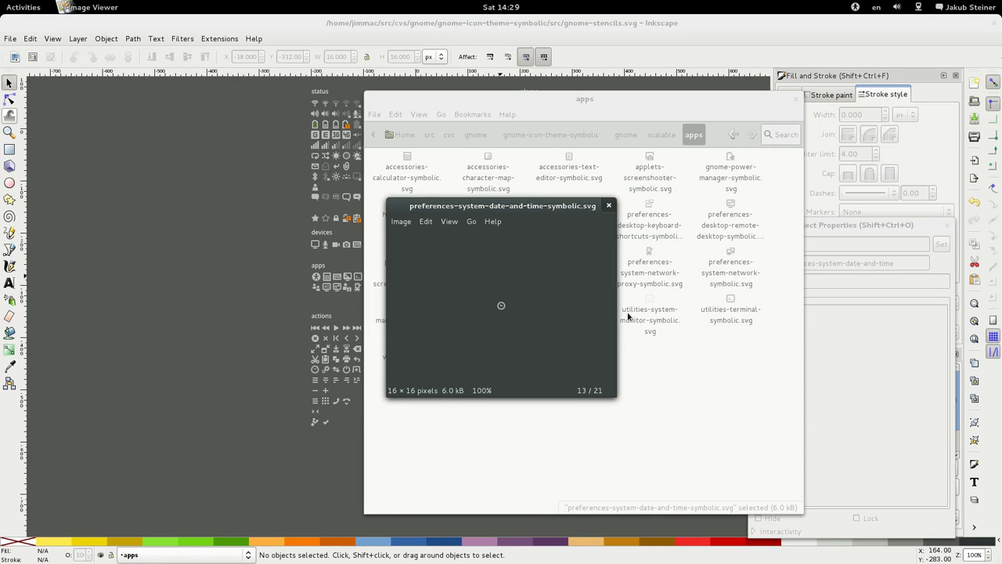
pyautogui.click(609, 206)
pyautogui.press('super')
# Run git status in the terminal to check the changed files.
pyautogui.click(709, 403)
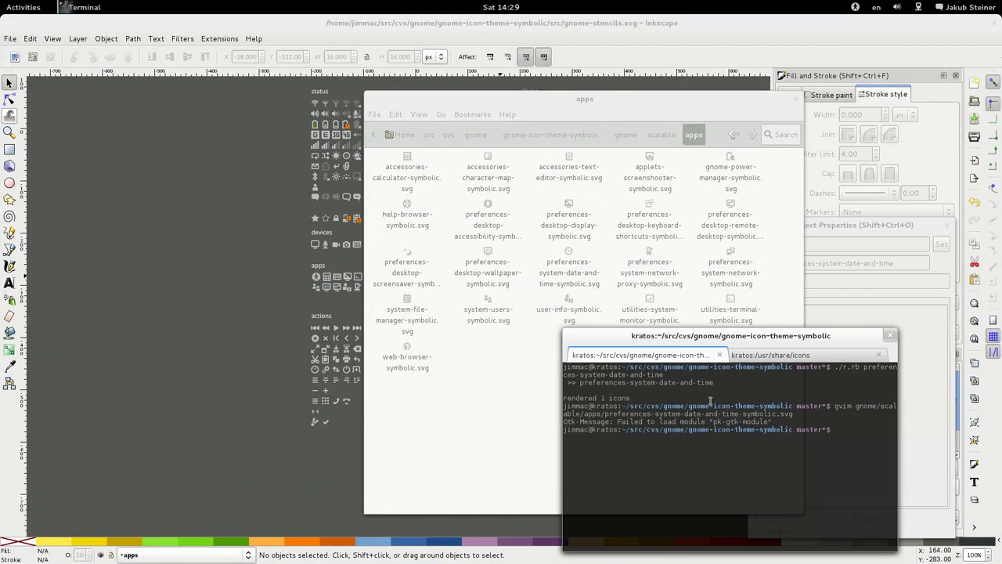
pyautogui.write('git status')
pyautogui.press('Return')
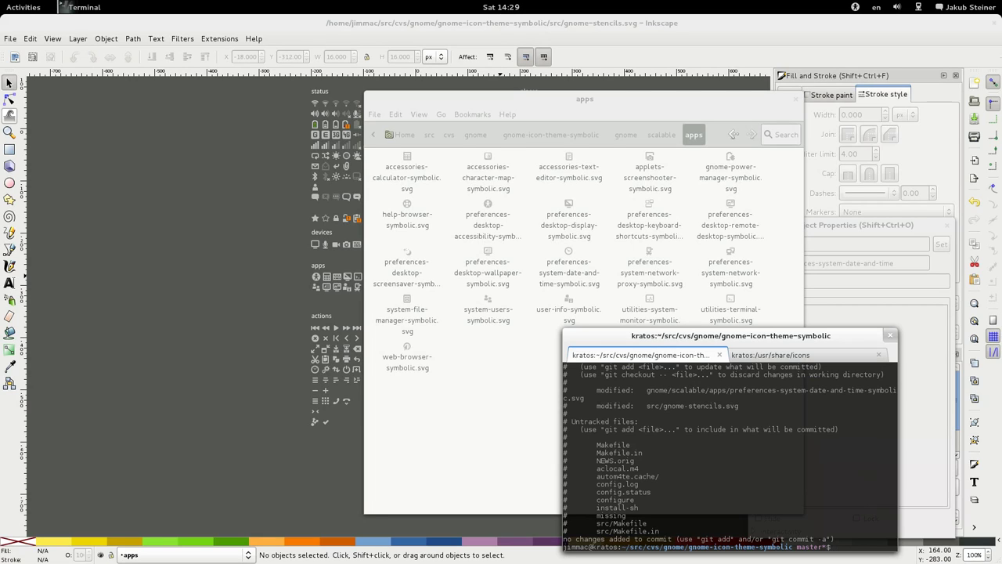
# Start git commit -a with the summary 'Sync the date and time system settings panel with fullcolor'.
pyautogui.write('git commit -a')
pyautogui.press('Return')
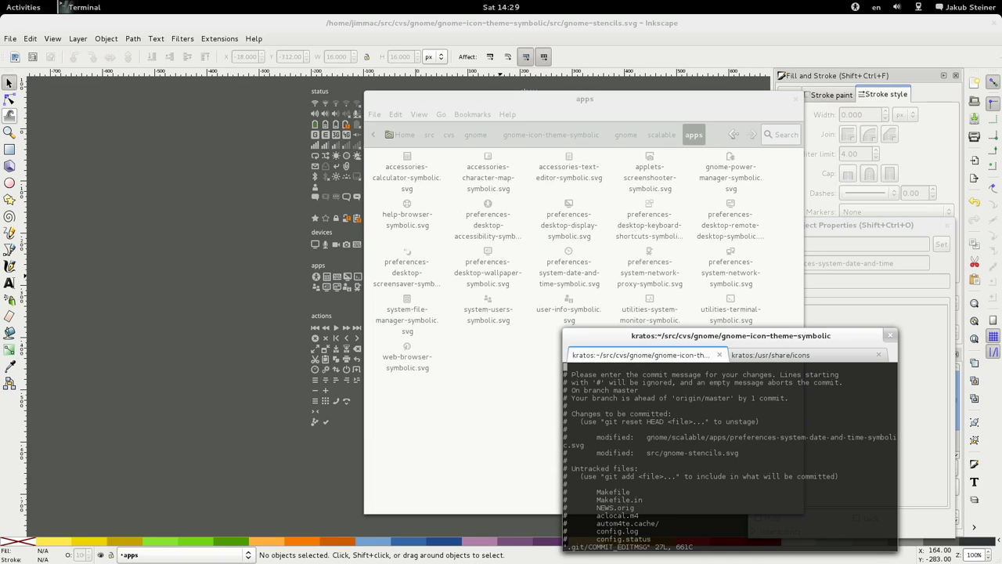
pyautogui.write('i')
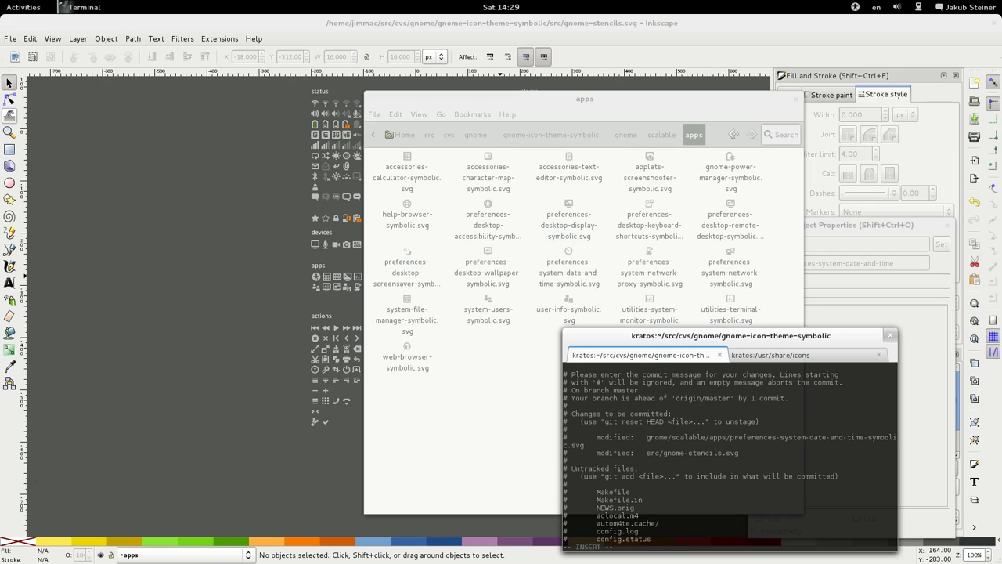
pyautogui.write('Sync the date and time syste')
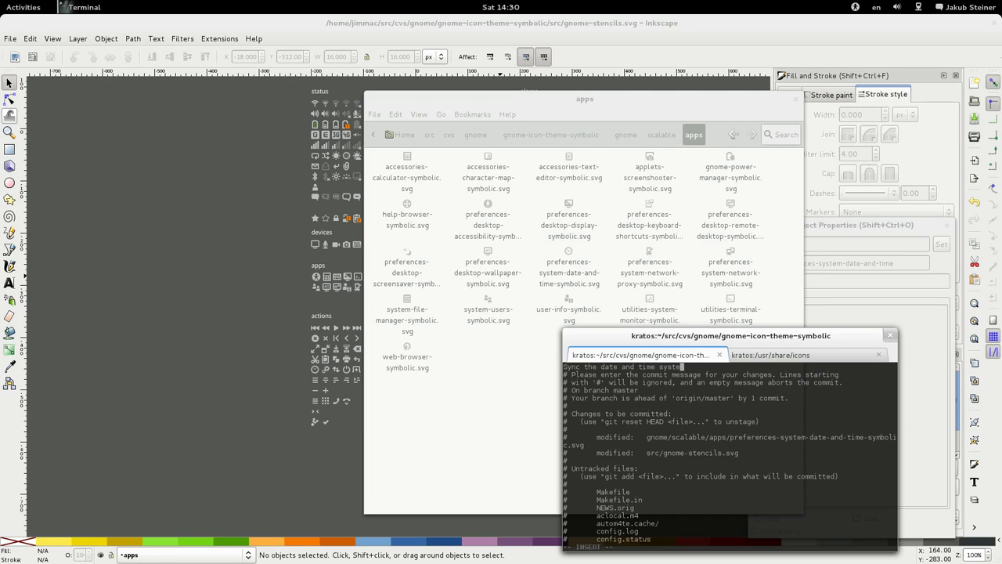
pyautogui.write('m settings panel with fullcolor')
pyautogui.press('Return')
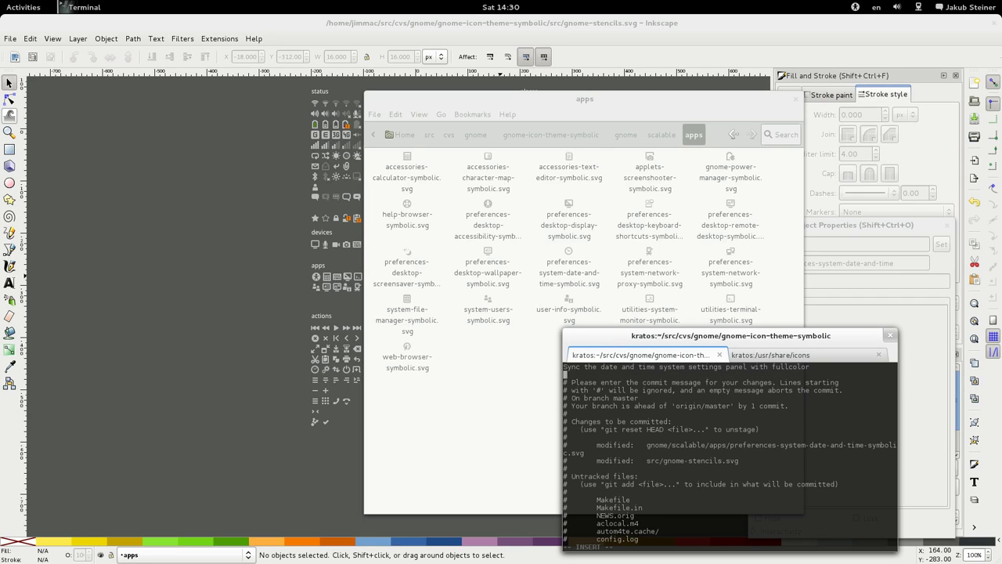
# Copy the bug report's address from Firefox on the other workspace.
pyautogui.hotkey('ctrl', 'alt', 'Up')
pyautogui.hotkey('ctrl', 'alt', 'Down')
pyautogui.hotkey('ctrl', 'alt', 'Down')
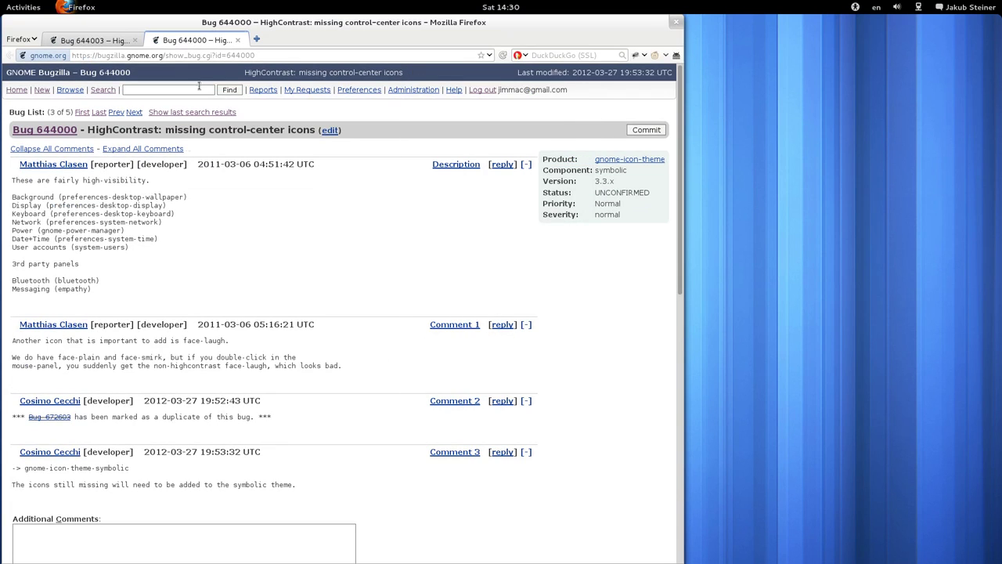
pyautogui.click(201, 56)
pyautogui.rightClick(200, 57)
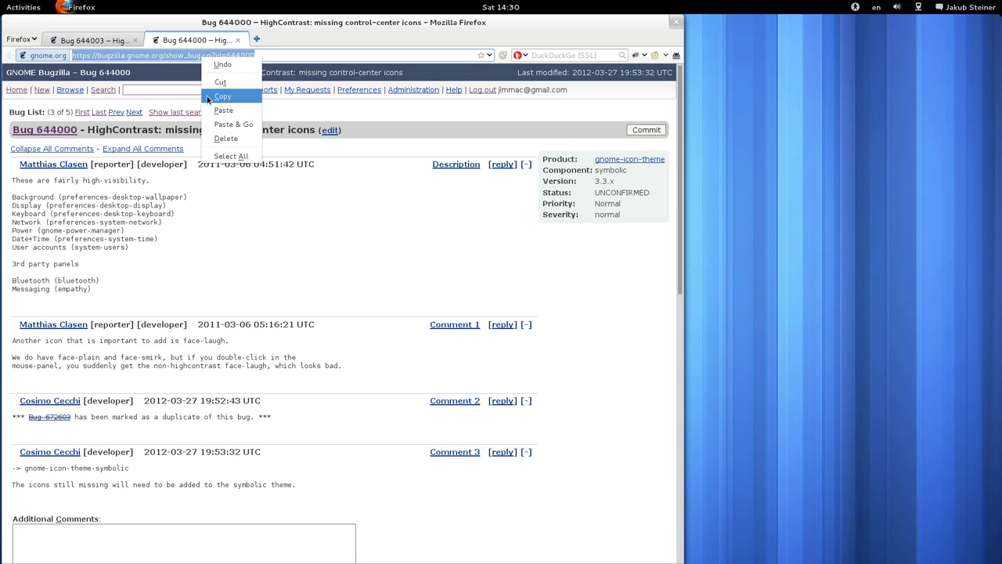
pyautogui.click(222, 96)
# Paste the bug link into the commit message and save it with :wq to complete the commit.
pyautogui.hotkey('ctrl', 'alt', 'Up')
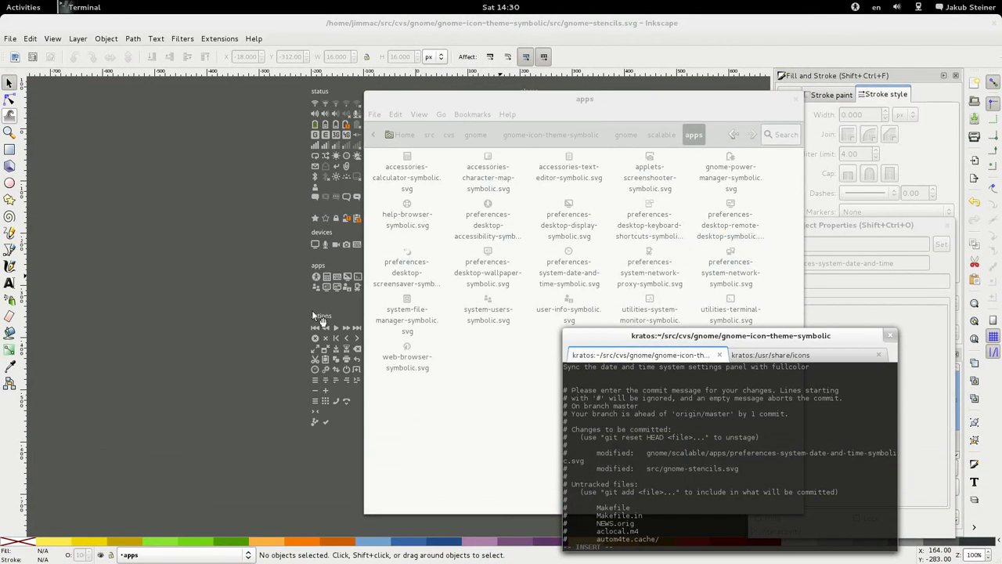
pyautogui.hotkey('ctrl', 'shift', 'v')
pyautogui.press('Return')
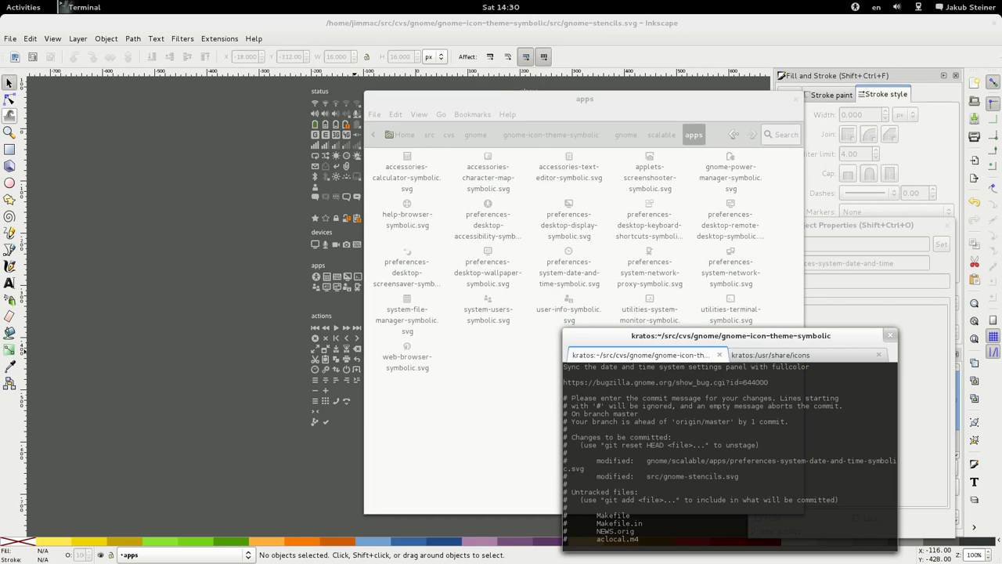
pyautogui.write(':wq')
pyautogui.press('Return')
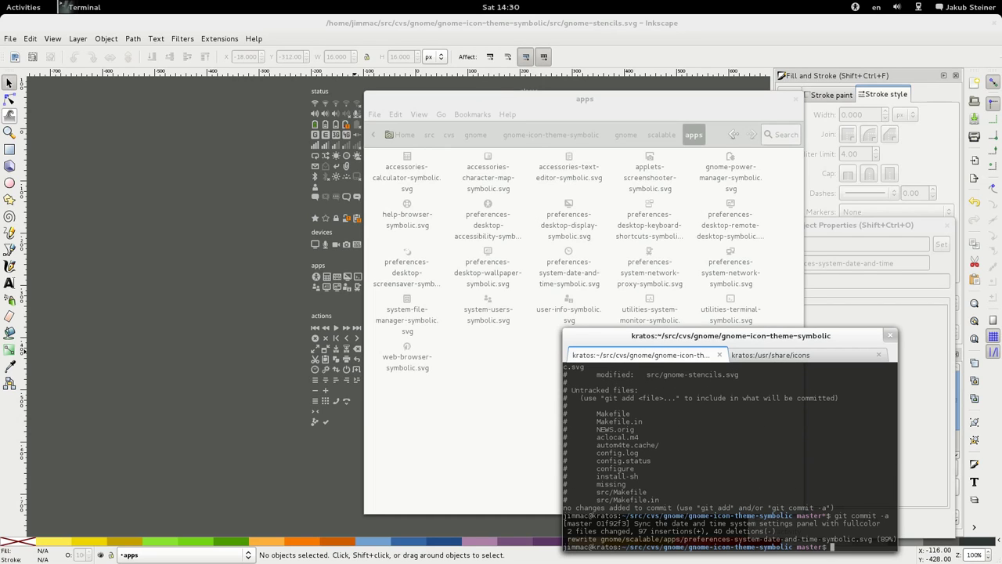
pyautogui.click(232, 297)
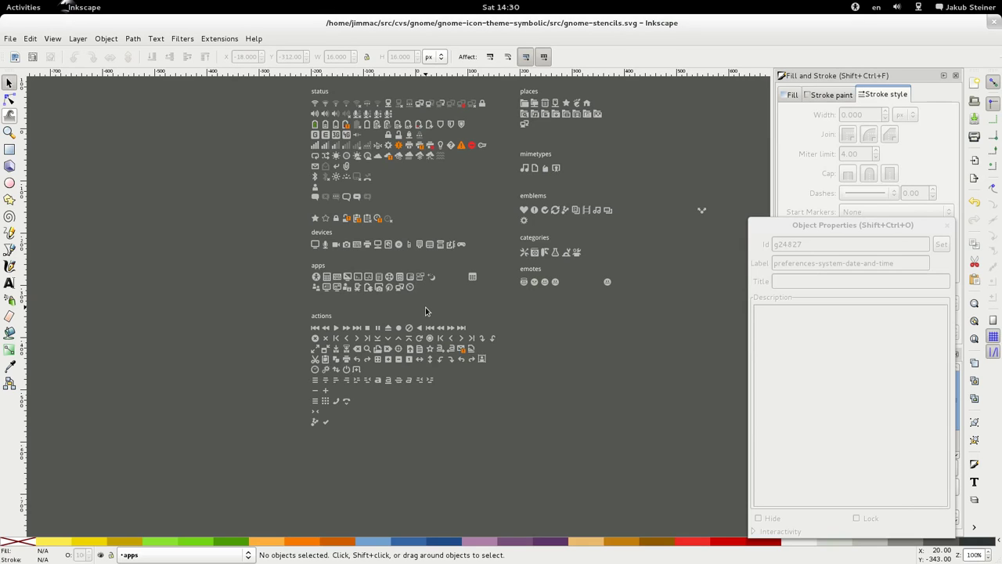
# Select the preferences-system-date-and-time-alt group (g27778) beside the apps row.
pyautogui.click(475, 282)
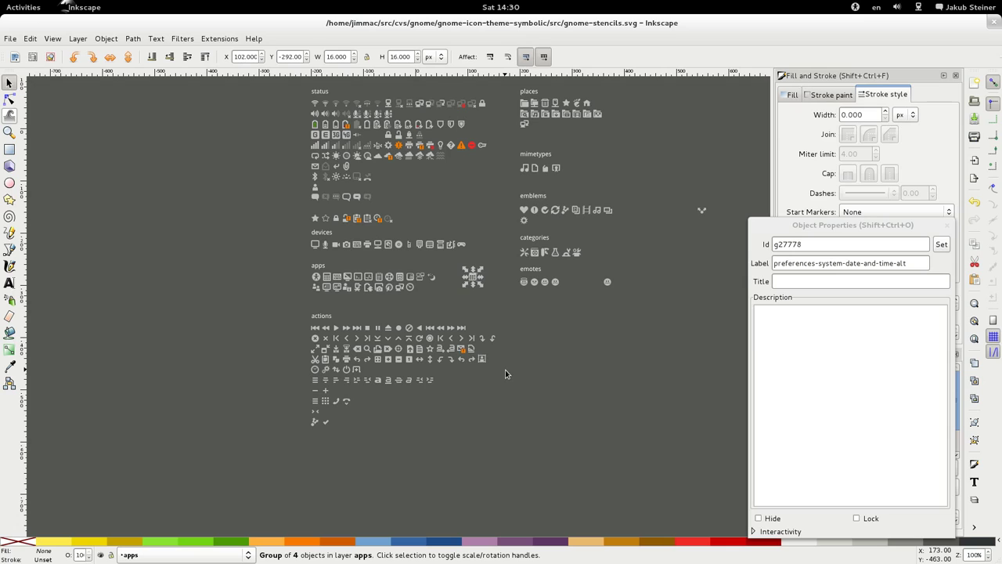